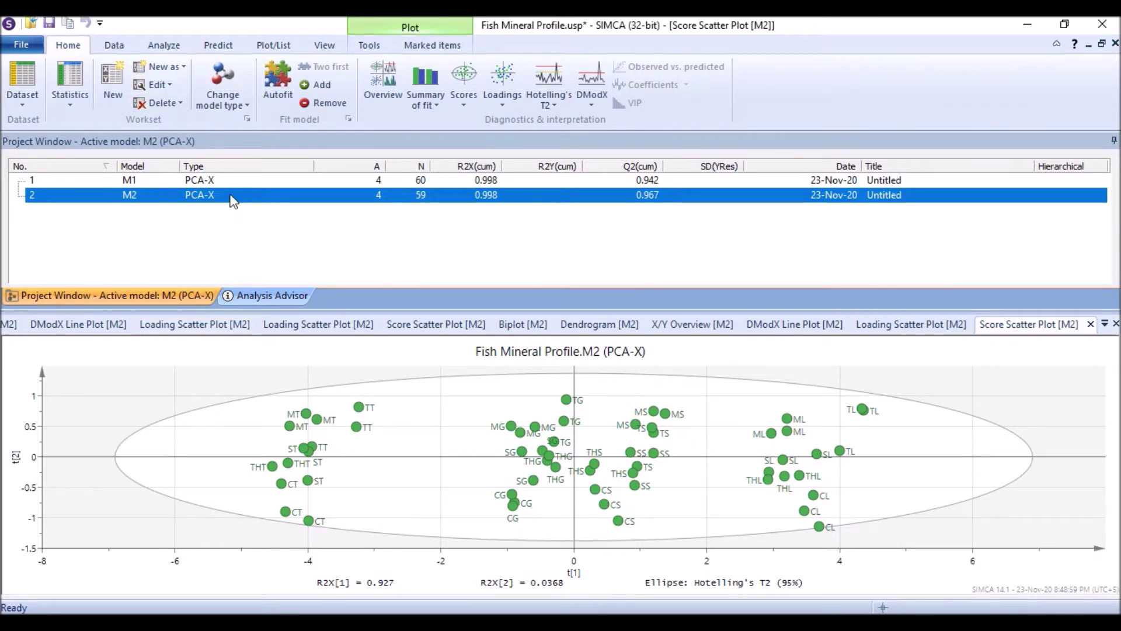
# Step: Browse the Edit, New as and Change model type lists, then open model M2's workset for editing
pyautogui.click(171, 86)
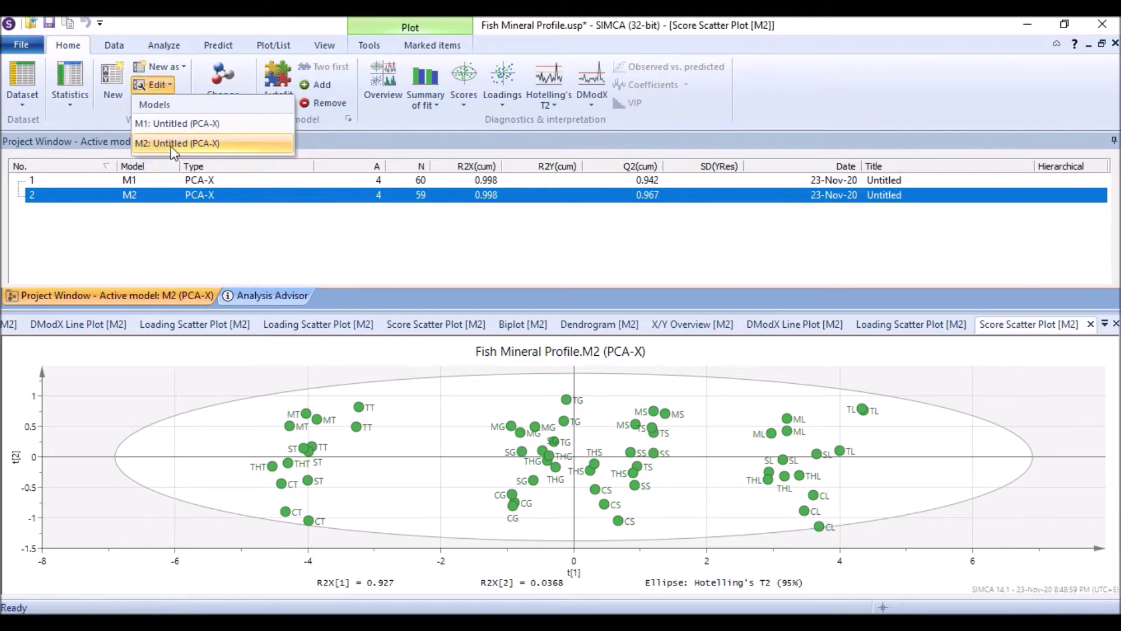
pyautogui.click(189, 80)
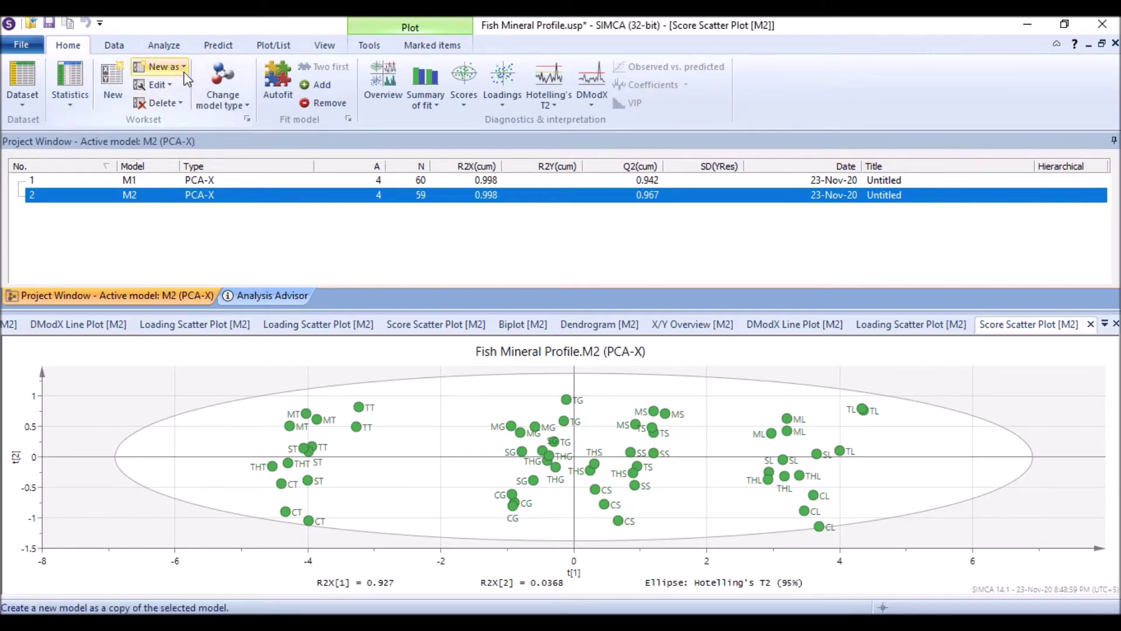
pyautogui.click(183, 66)
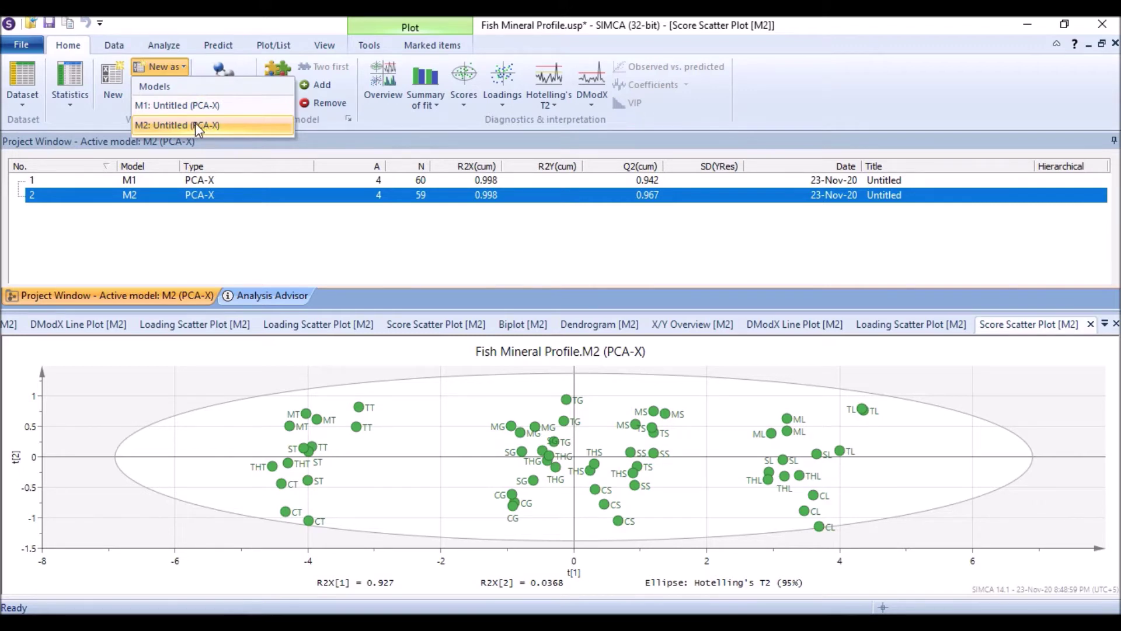
pyautogui.click(199, 71)
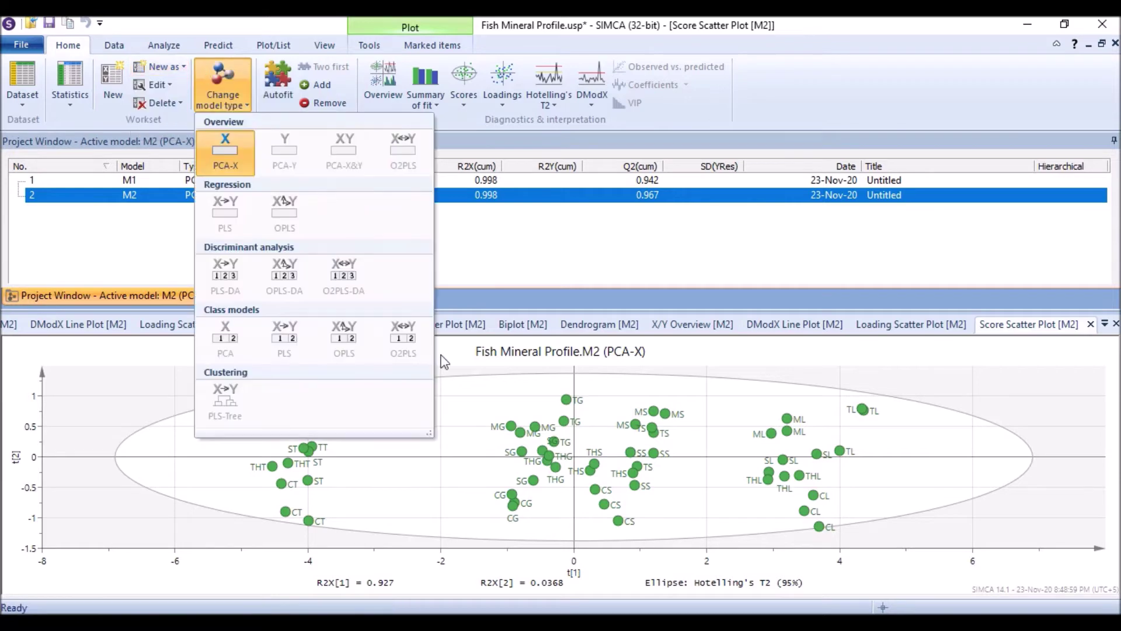
pyautogui.click(169, 85)
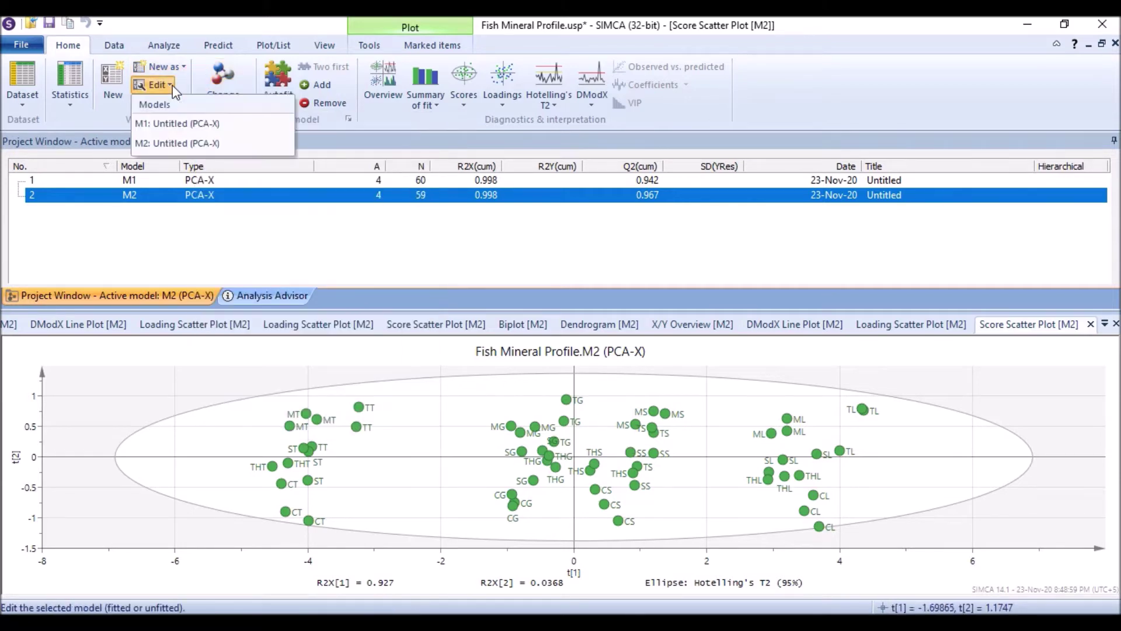
pyautogui.click(223, 140)
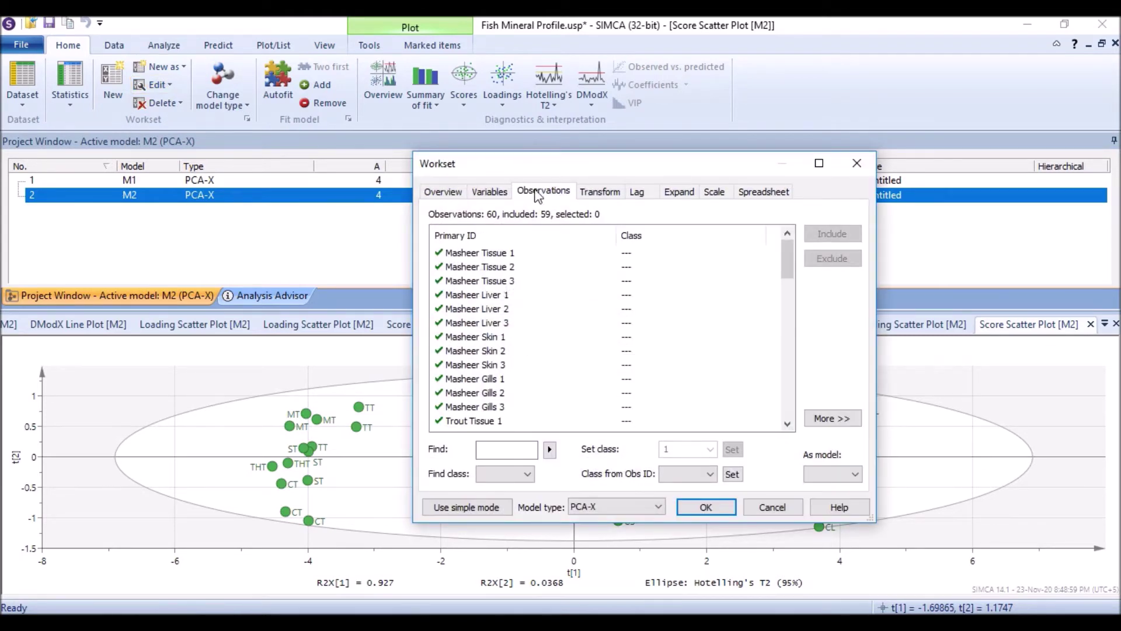
# Step: Select the twelve Masheer observations, Masheer Tissue 1 through Masheer Gills 3
pyautogui.click(489, 257)
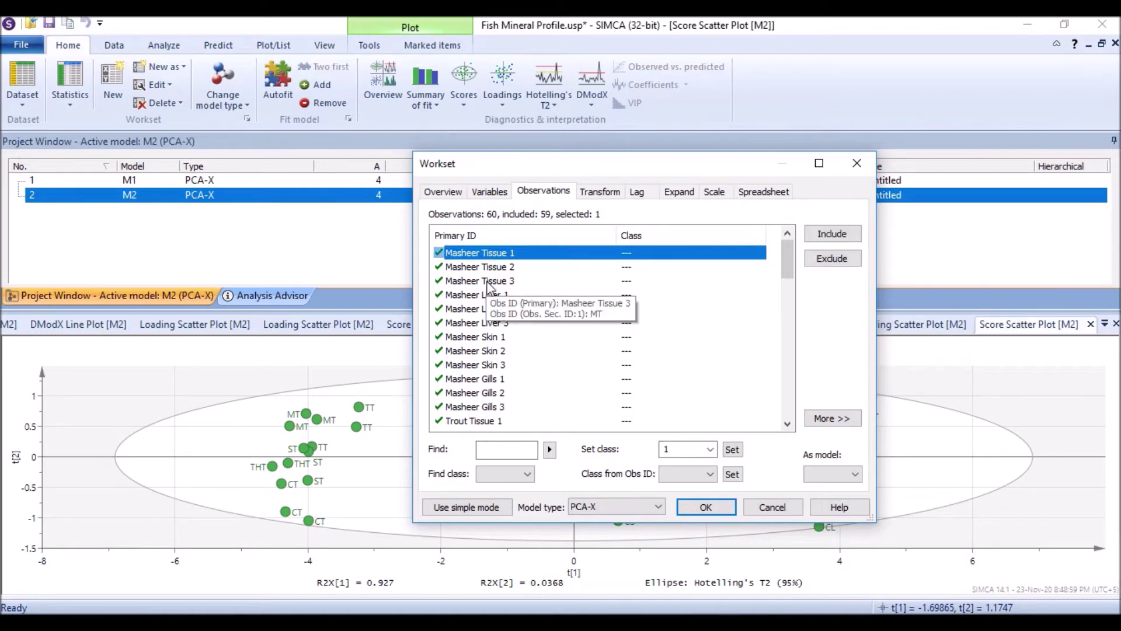
pyautogui.scroll(-1, 514, 345)
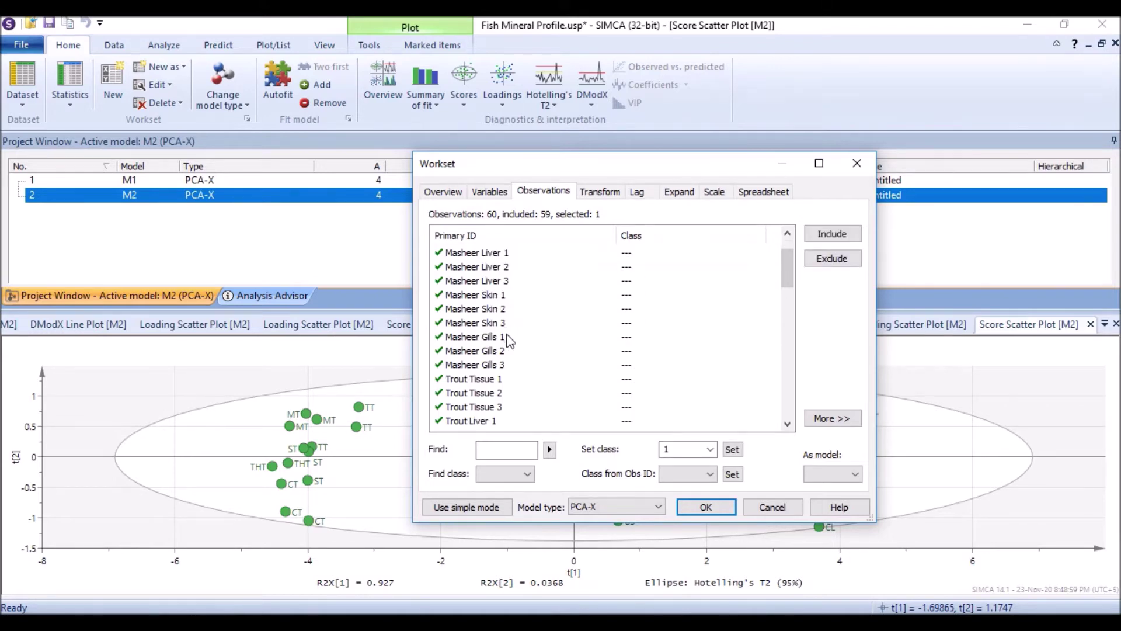
pyautogui.scroll(1, 516, 348)
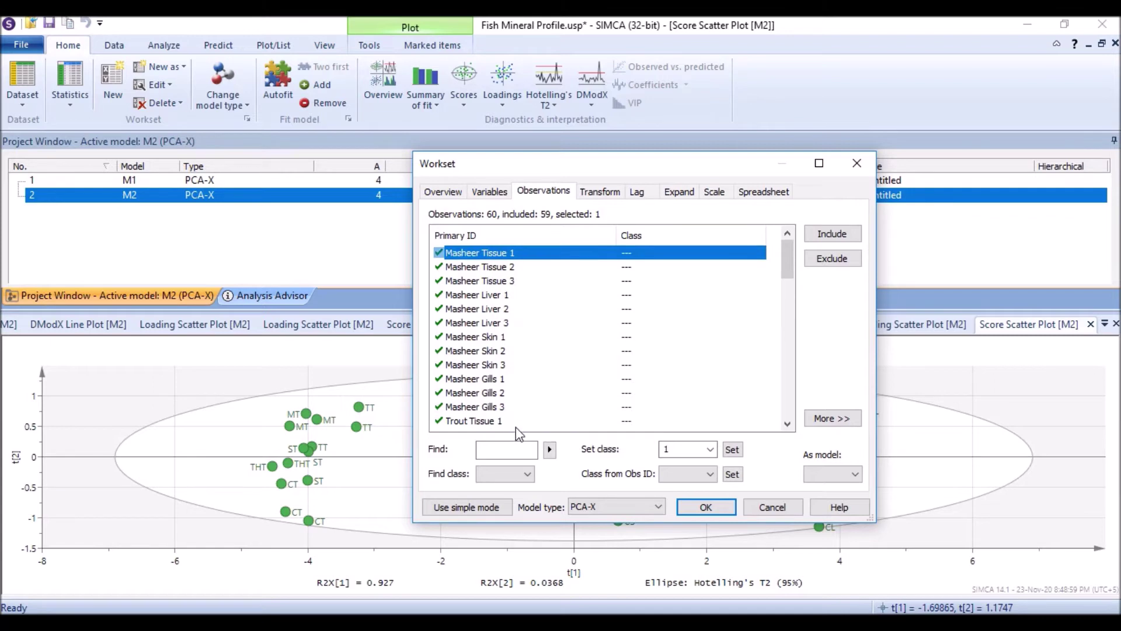
pyautogui.keyDown('shift'); pyautogui.click(499, 407); pyautogui.keyUp('shift')
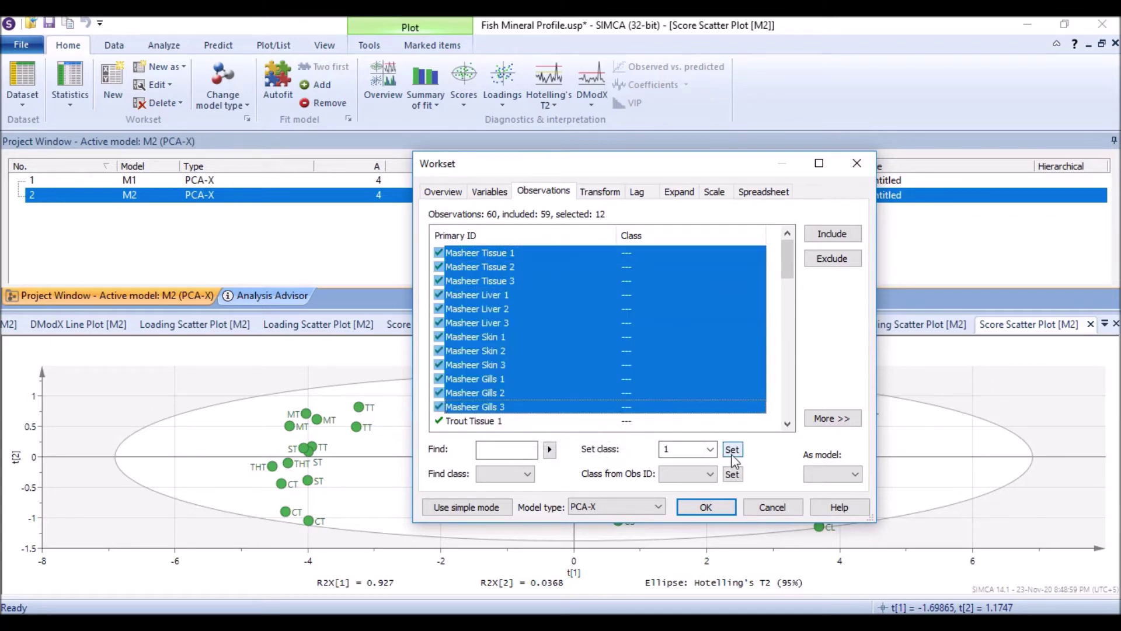
pyautogui.click(480, 253)
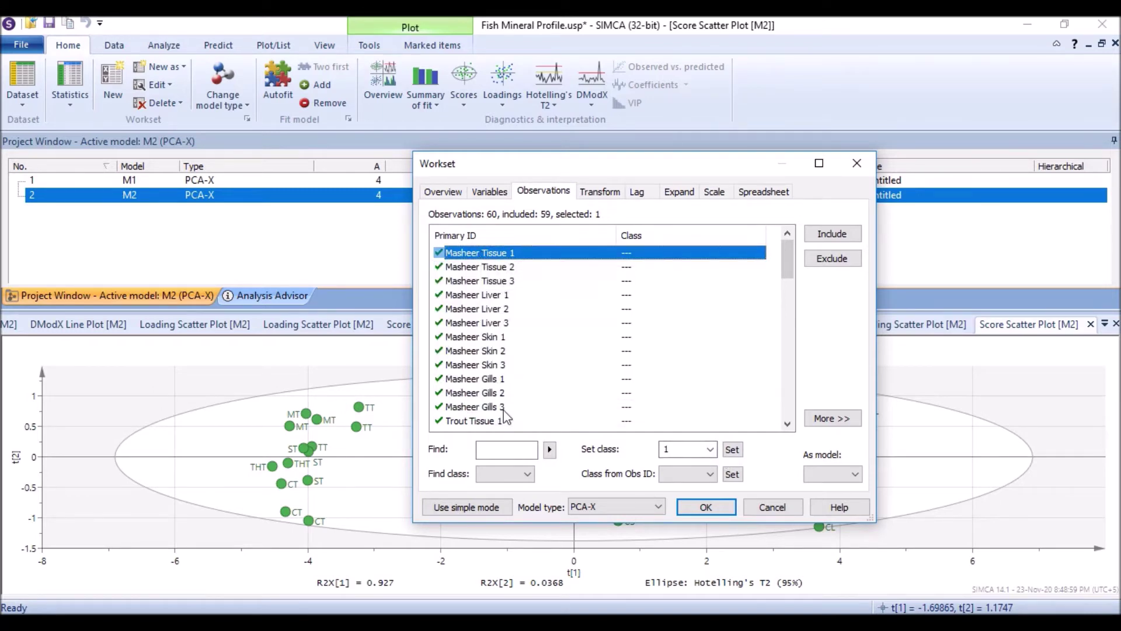
pyautogui.keyDown('shift'); pyautogui.click(479, 409); pyautogui.keyUp('shift')
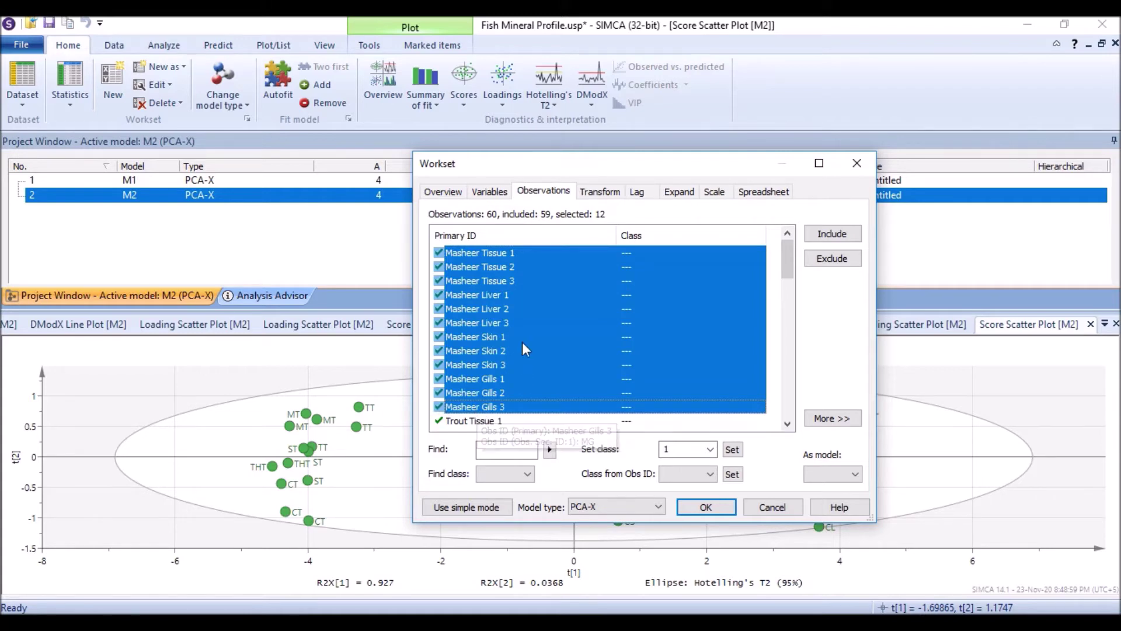
pyautogui.click(506, 254)
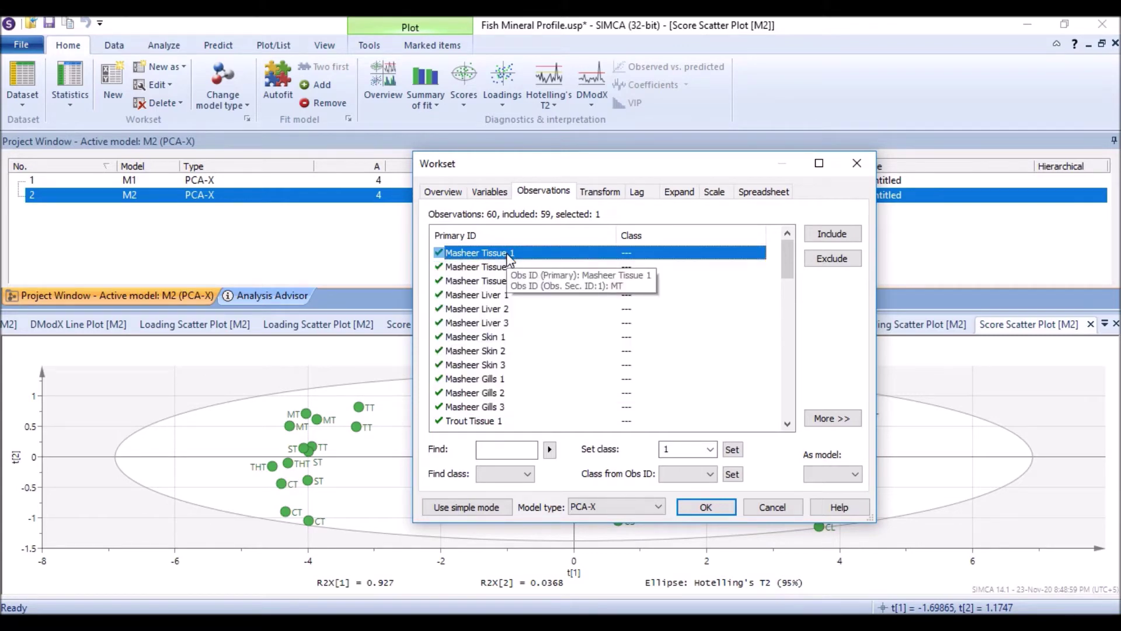
pyautogui.moveTo(507, 258); pyautogui.dragTo(501, 328)
pyautogui.click(503, 254)
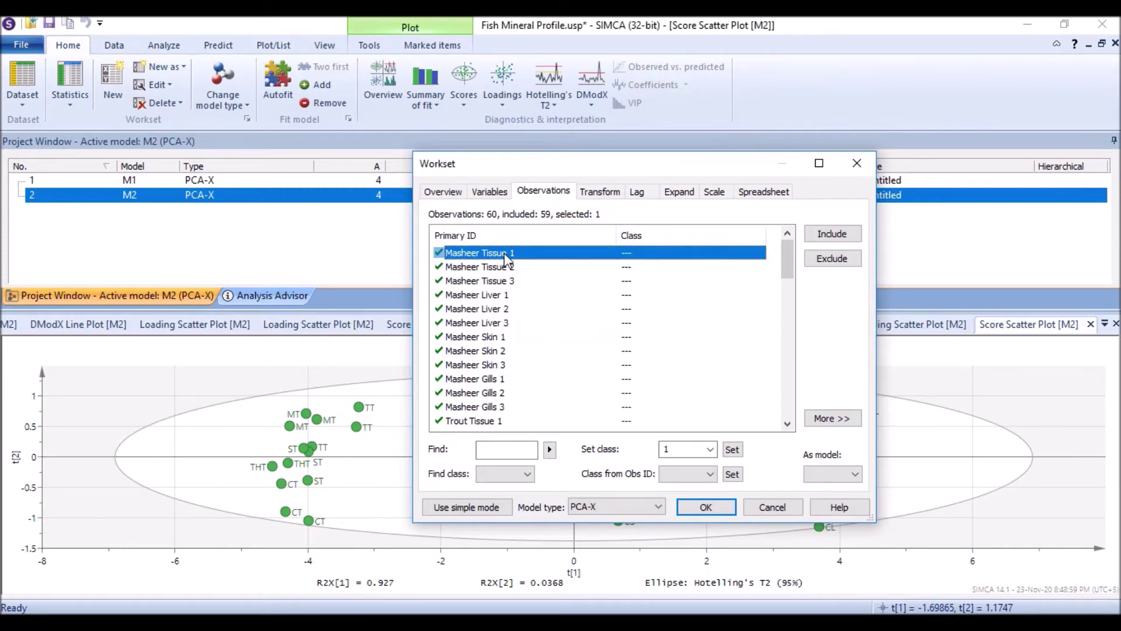
pyautogui.keyDown('shift'); pyautogui.click(481, 405); pyautogui.keyUp('shift')
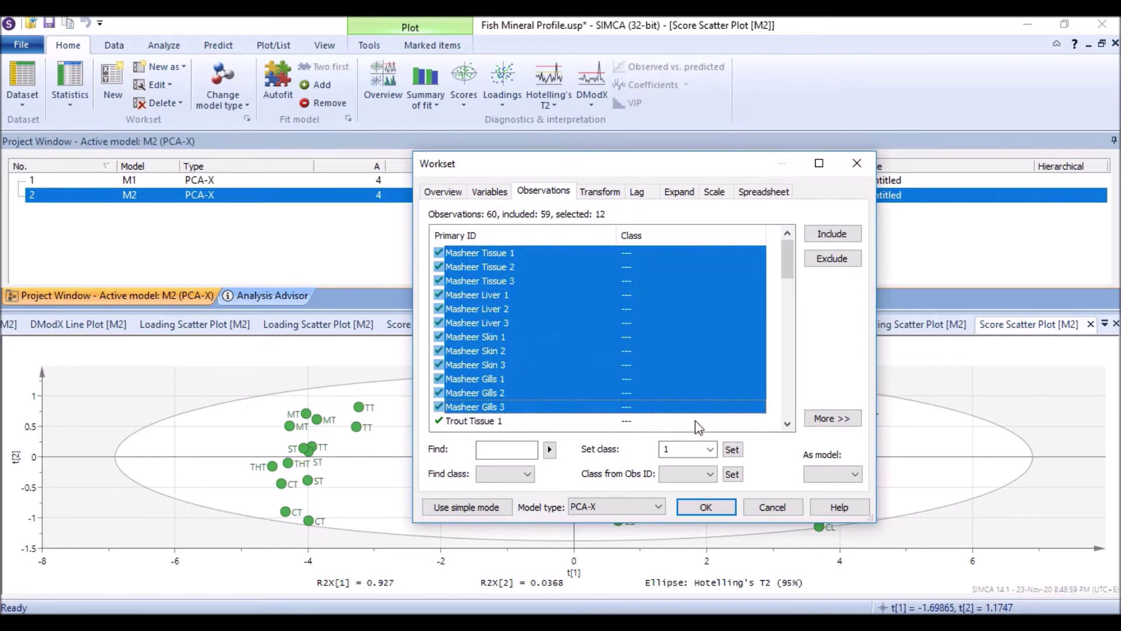
# Step: Assign the Masheer observations to class 1 and accept the note about editing the model
pyautogui.click(733, 449)
pyautogui.click(647, 386)
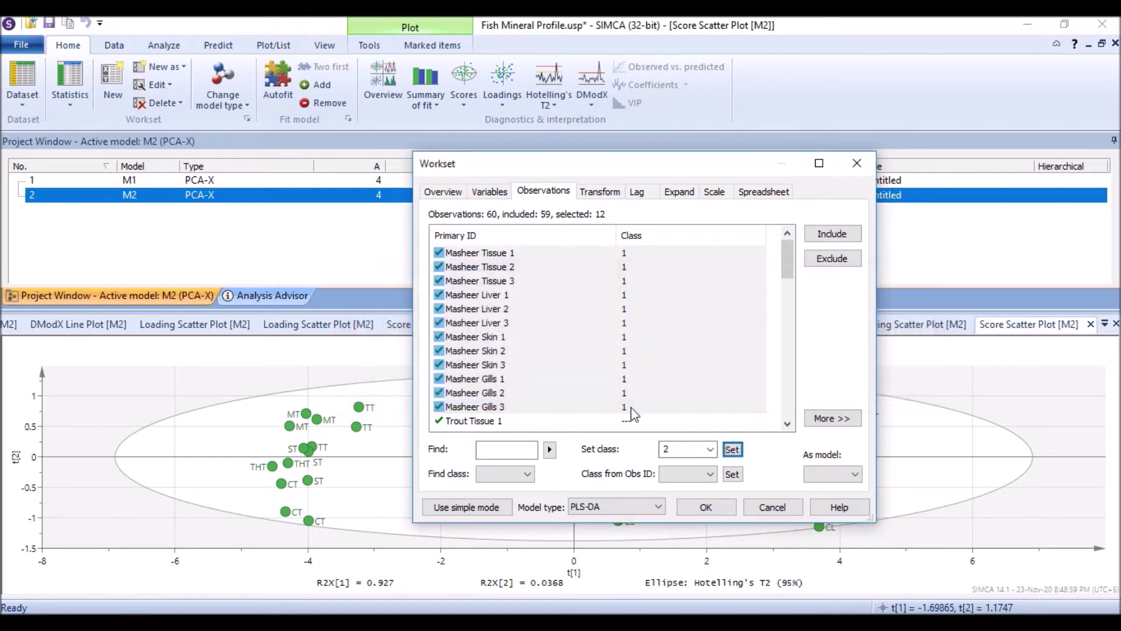
pyautogui.click(617, 421)
# Step: Assign the twelve Trout observations to class 2 and the twelve Silver observations to class 3
pyautogui.scroll(-1, 616, 428)
pyautogui.scroll(-3, 616, 428)
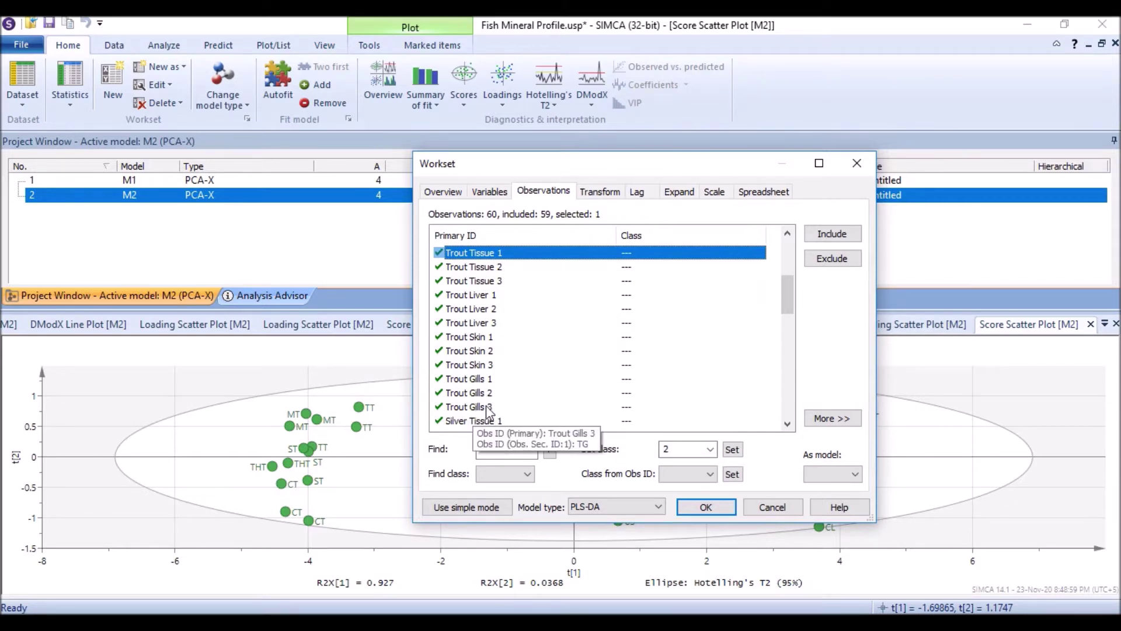
pyautogui.keyDown('shift'); pyautogui.click(478, 408); pyautogui.keyUp('shift')
pyautogui.click(734, 451)
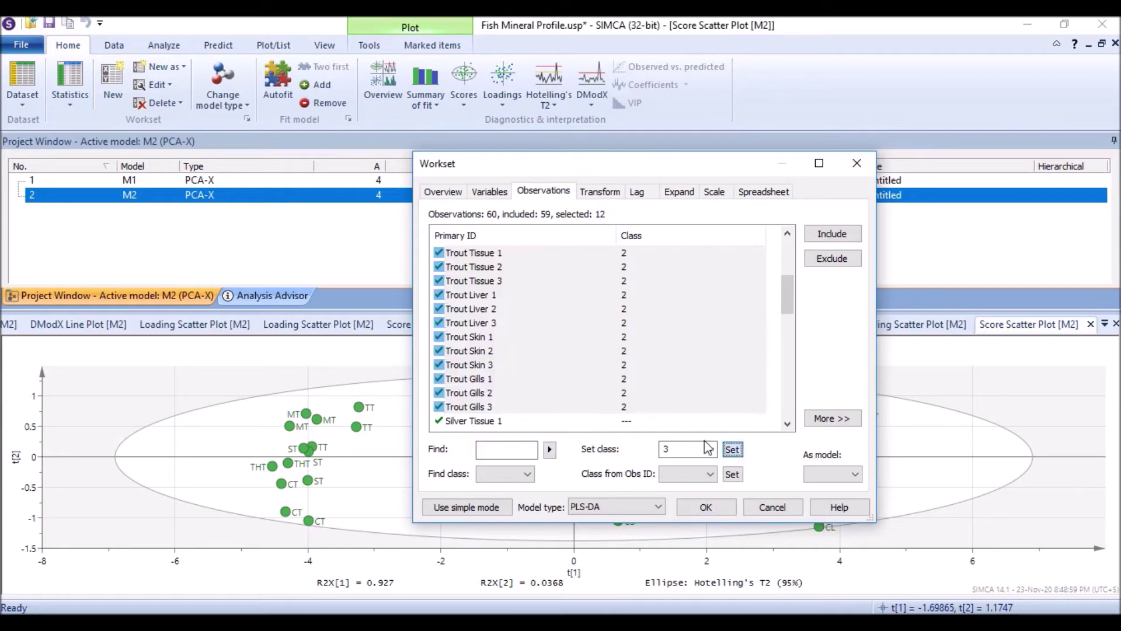
pyautogui.click(496, 421)
pyautogui.scroll(-4, 497, 425)
pyautogui.scroll(-1, 496, 425)
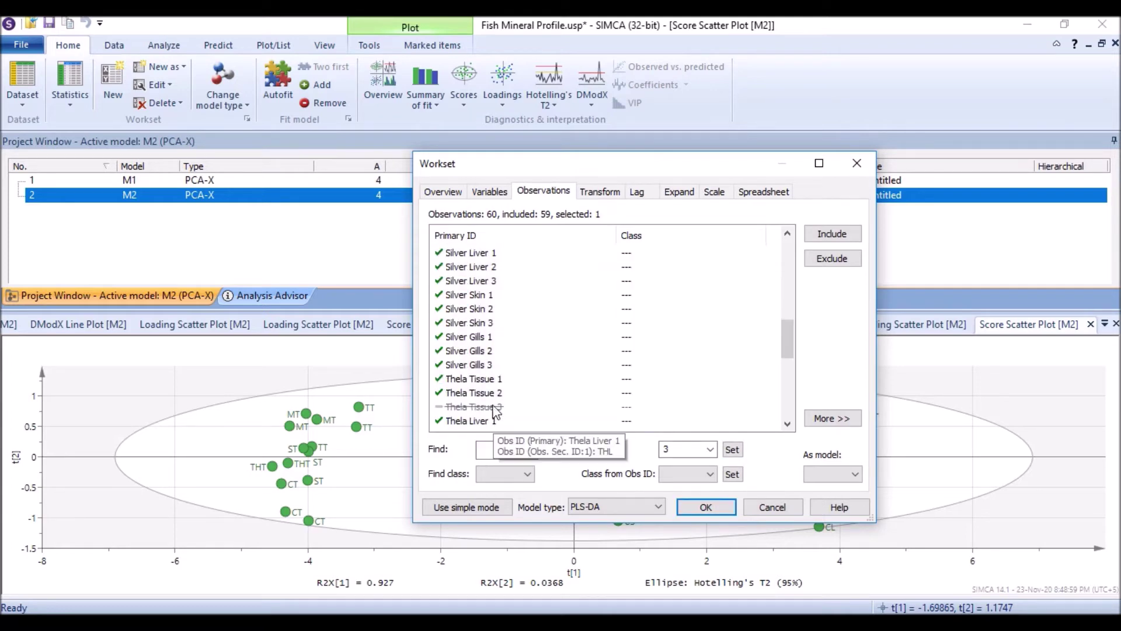
pyautogui.keyDown('shift'); pyautogui.click(488, 365); pyautogui.keyUp('shift')
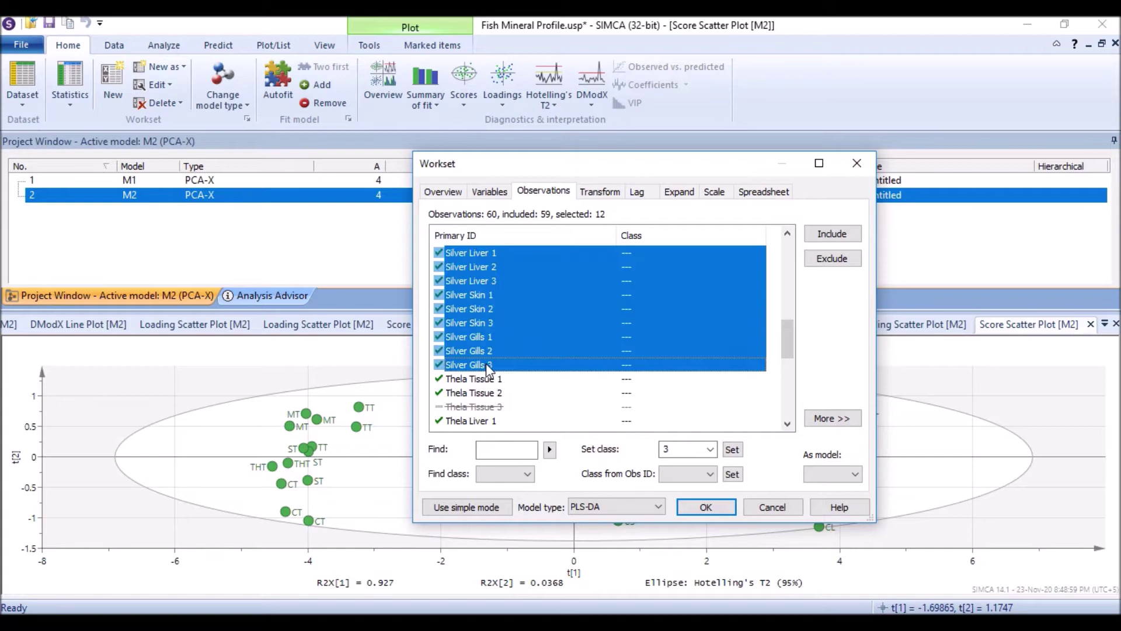
pyautogui.click(733, 449)
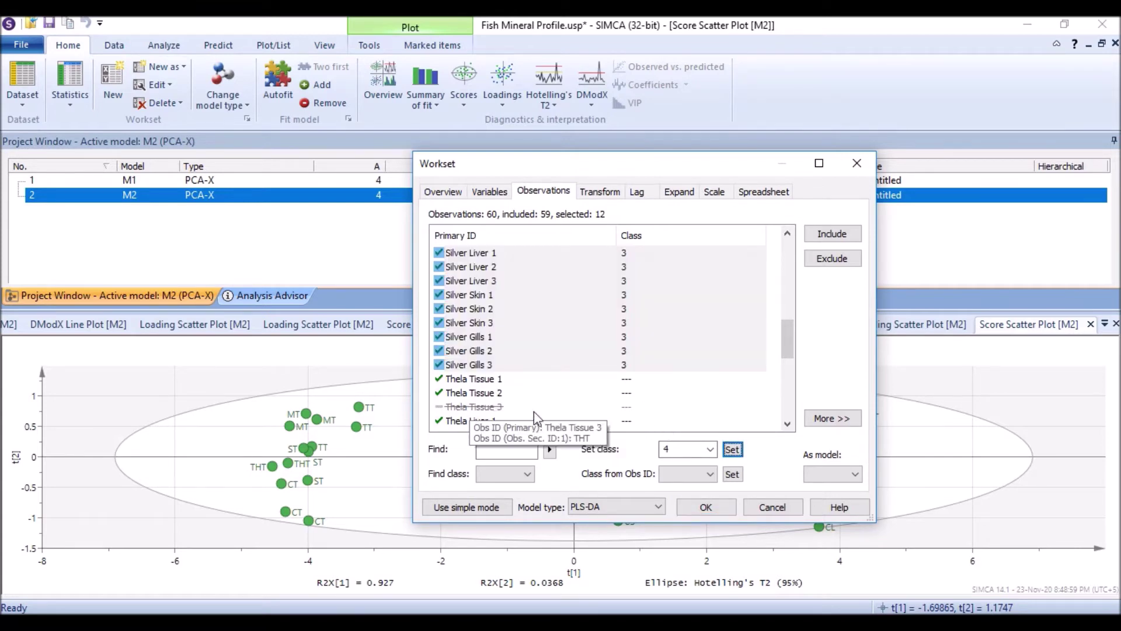
# Step: Assign the twelve Thela observations, Tissue 1 through Gills 3, to class 4
pyautogui.click(490, 407)
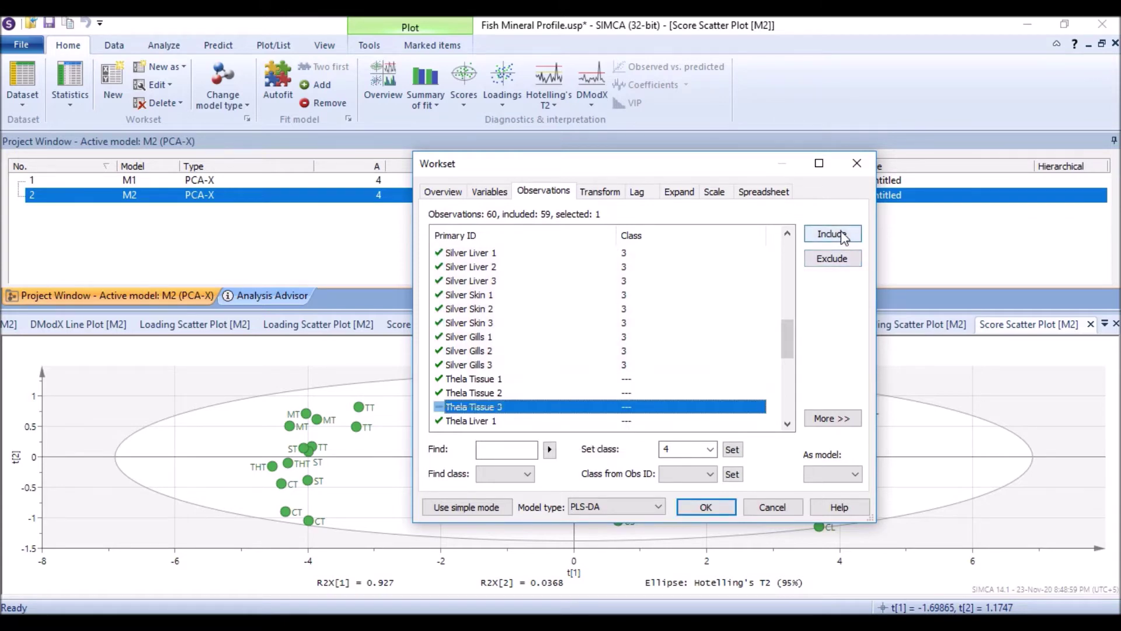
pyautogui.click(486, 393)
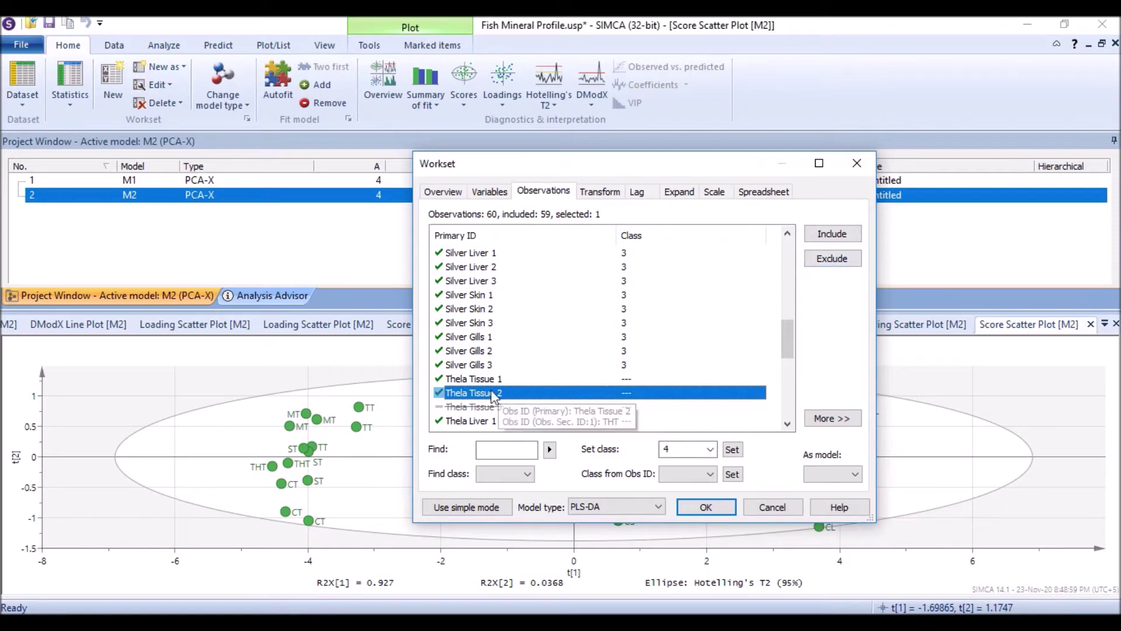
pyautogui.click(482, 379)
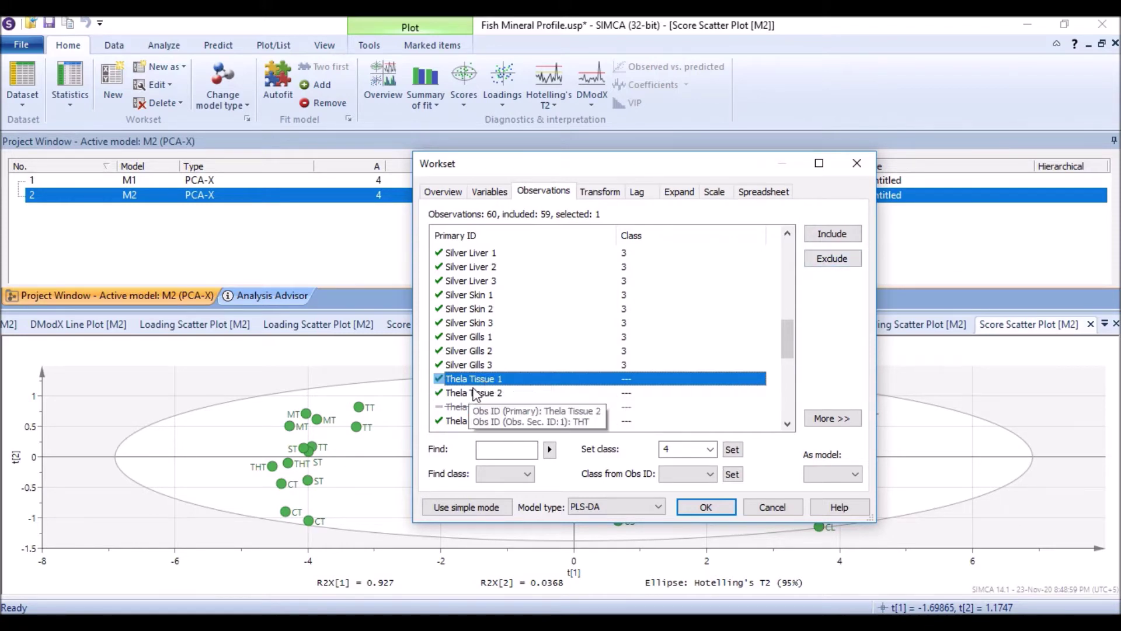
pyautogui.scroll(-1, 497, 392)
pyautogui.scroll(-2, 496, 393)
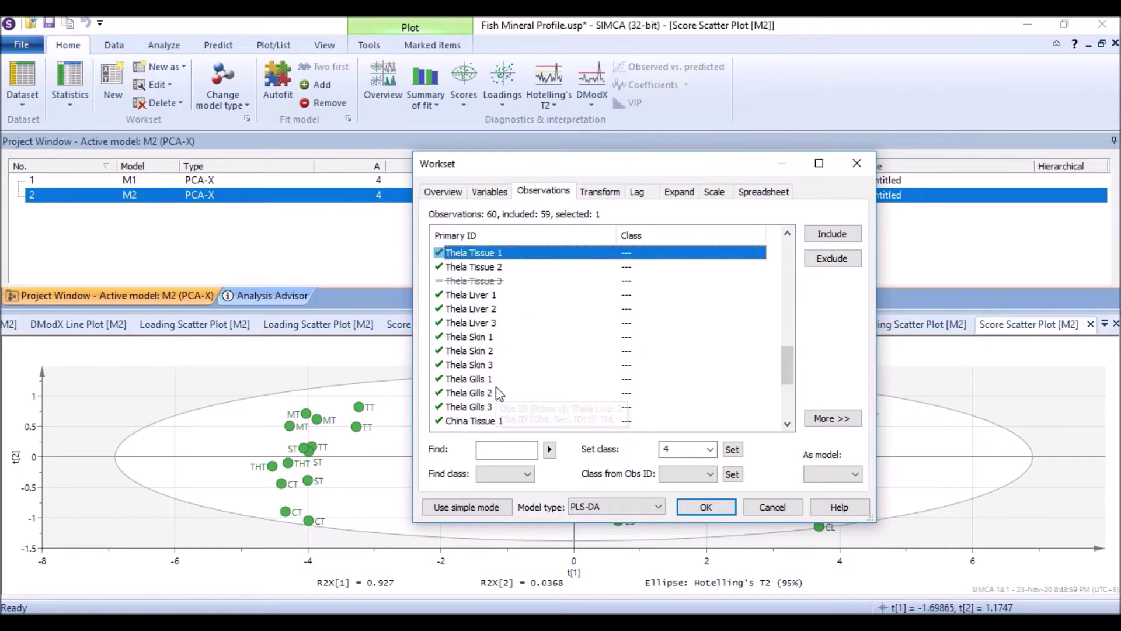
pyautogui.keyDown('shift'); pyautogui.click(482, 409); pyautogui.keyUp('shift')
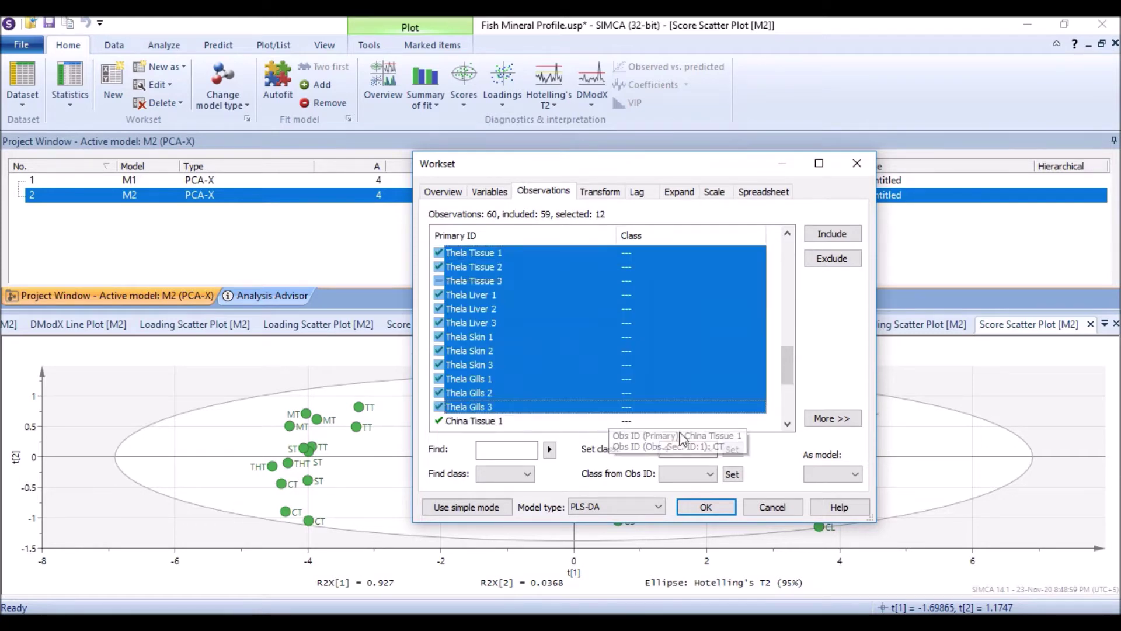
pyautogui.click(732, 449)
# Step: Assign the twelve China observations to class 5
pyautogui.click(472, 422)
pyautogui.scroll(-4, 476, 422)
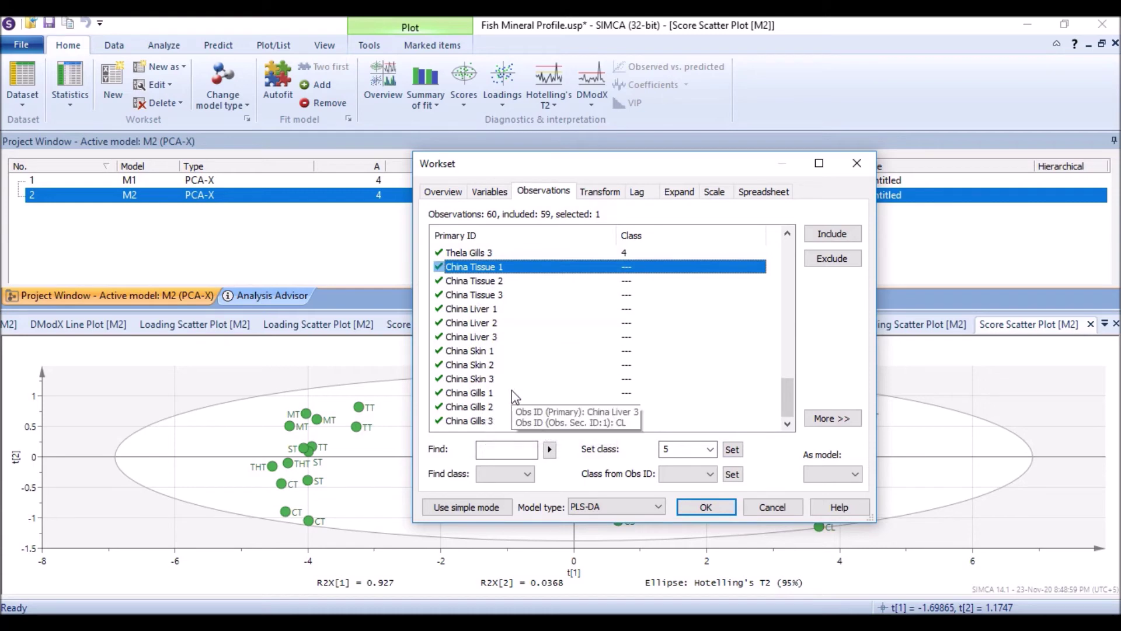
pyautogui.keyDown('shift'); pyautogui.click(483, 422); pyautogui.keyUp('shift')
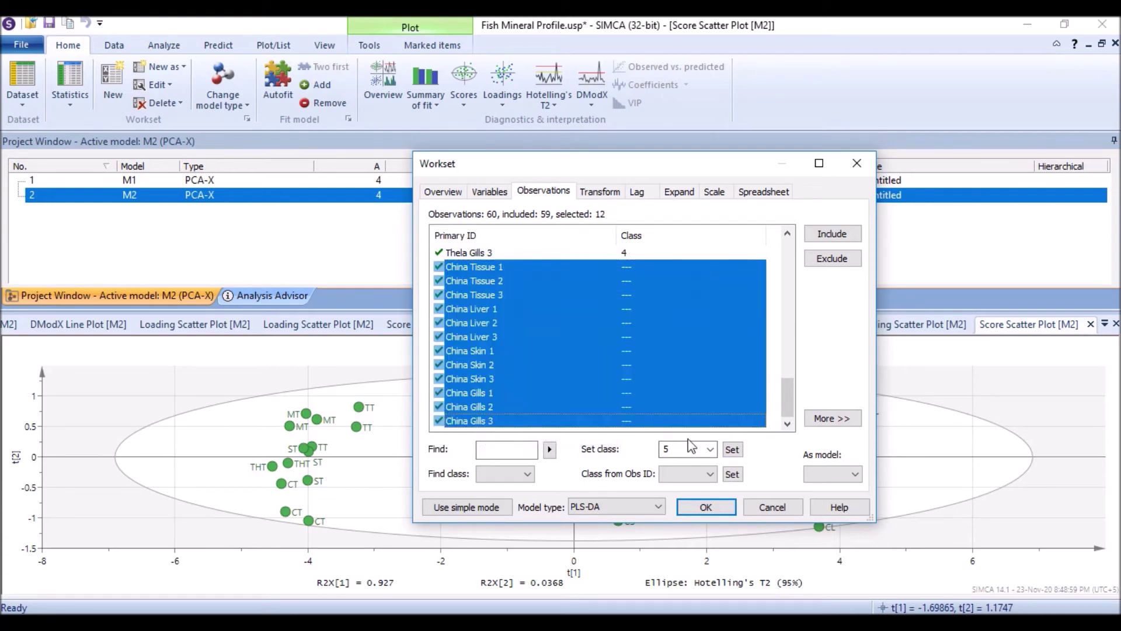
pyautogui.click(732, 449)
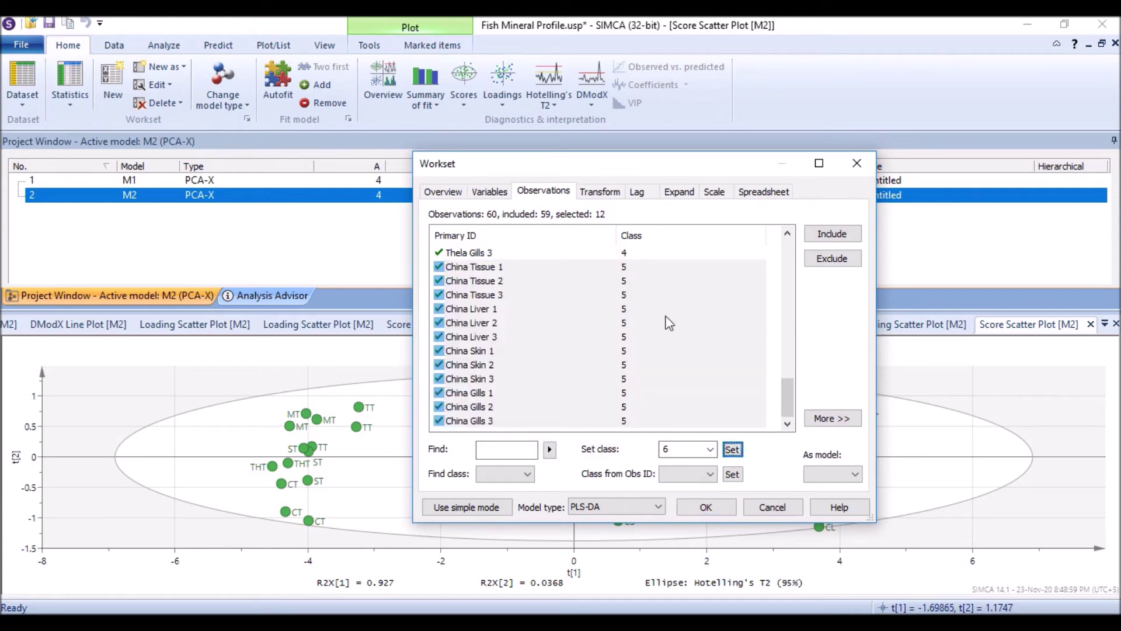
pyautogui.scroll(15, 634, 334)
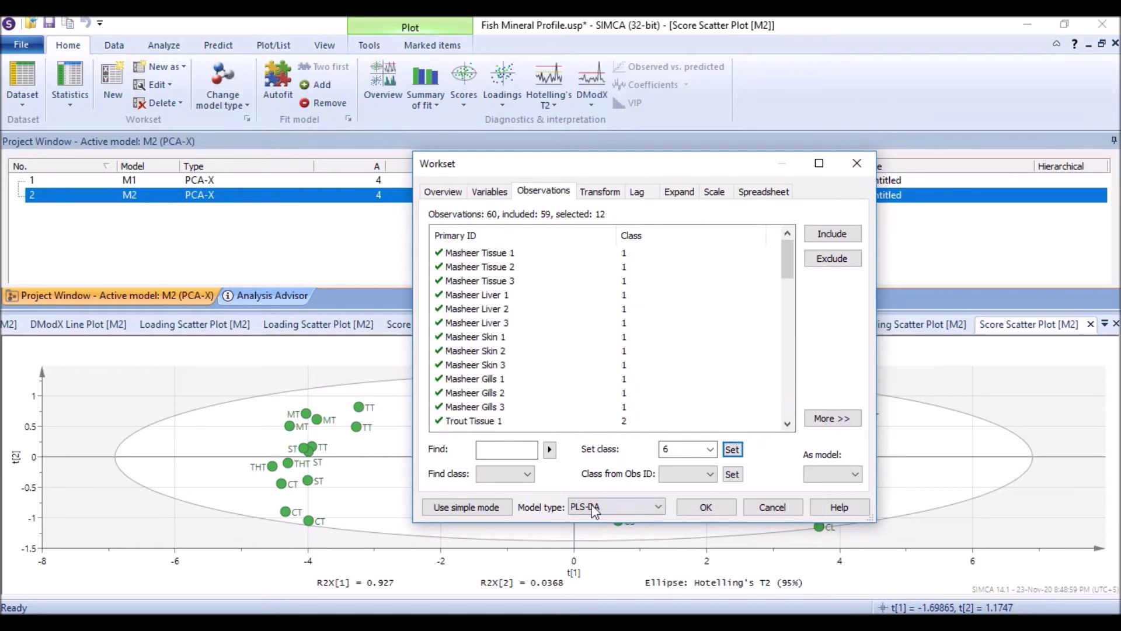
# Step: Keep PLS-DA as the model type and confirm the workset so M2 is created on 59 observations
pyautogui.click(655, 508)
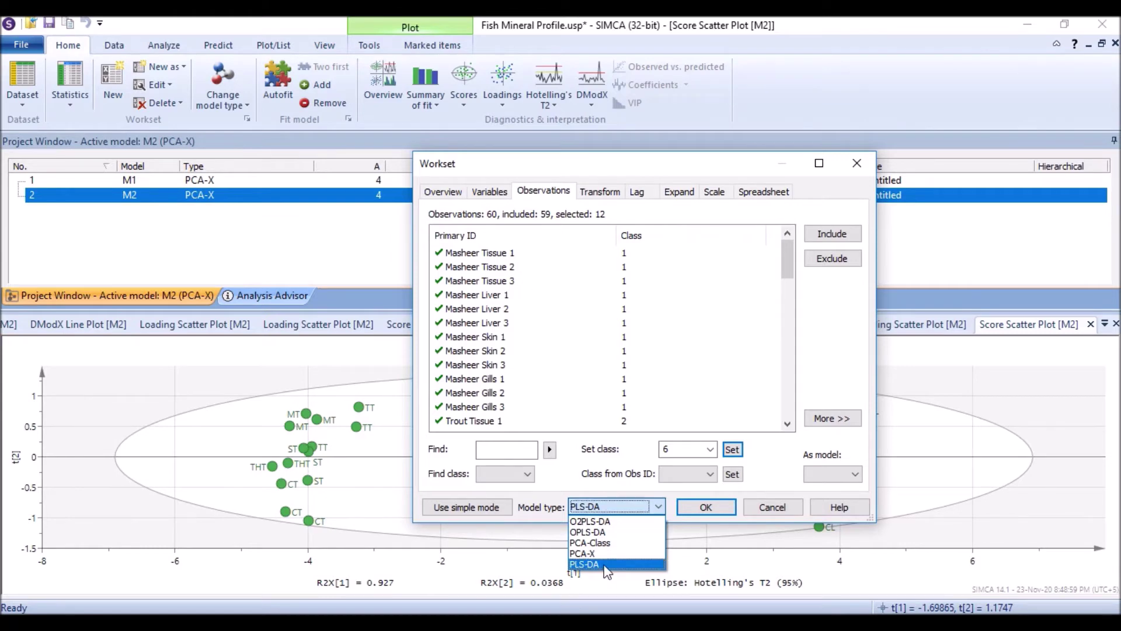
pyautogui.click(605, 564)
pyautogui.click(709, 510)
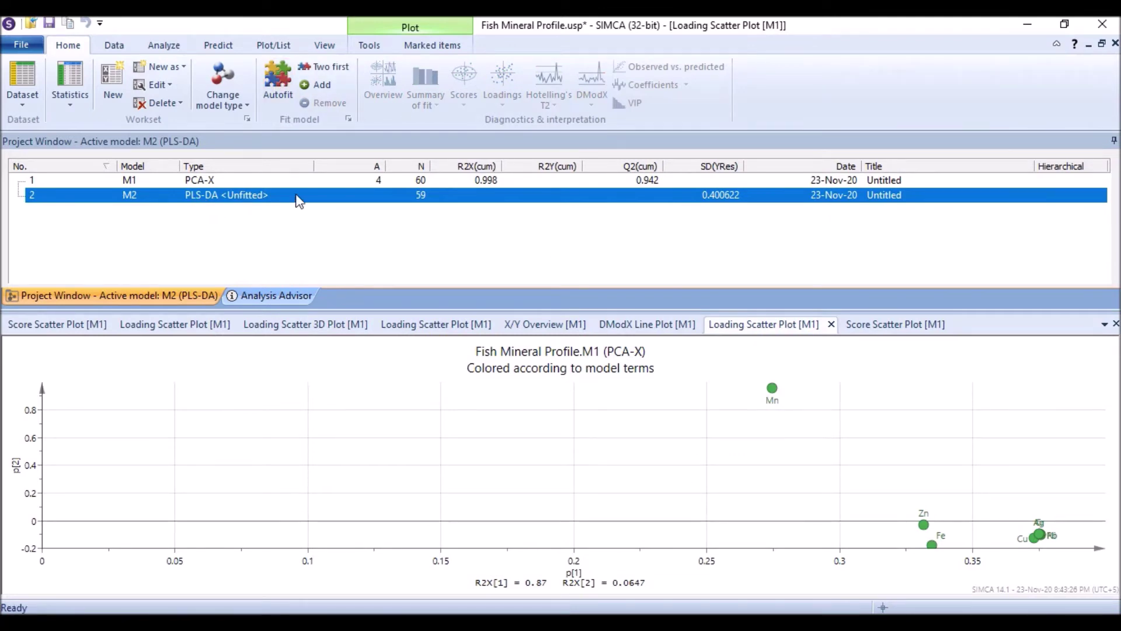
# Step: Fit M2 with two components (R2Y 0.216, Q2 0.134) and show the four overview plots
pyautogui.click(272, 82)
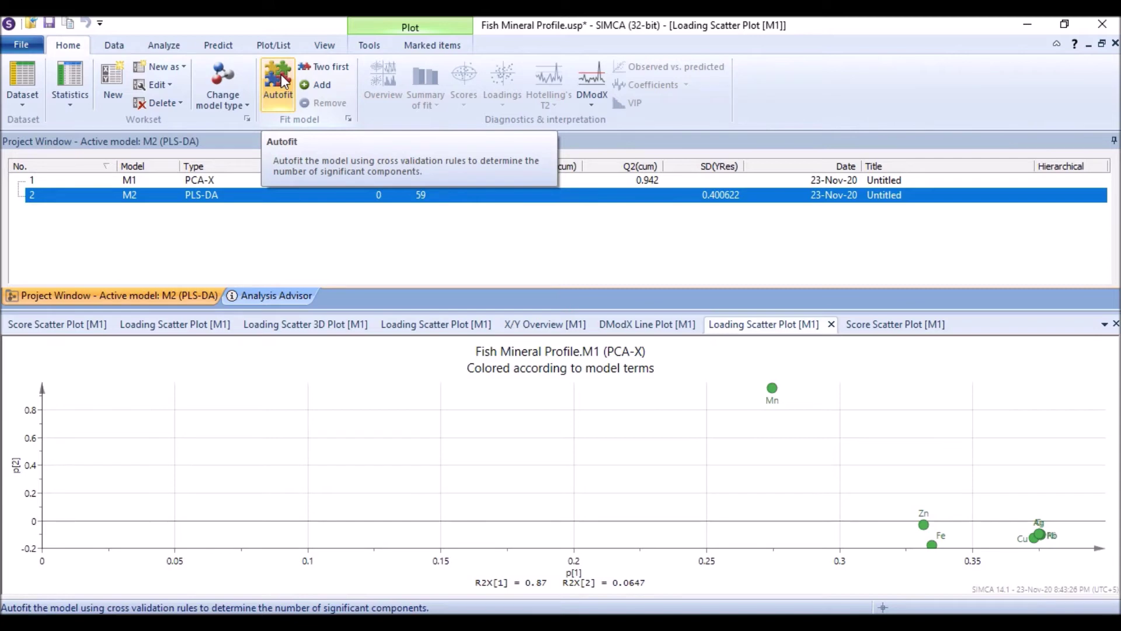
pyautogui.click(335, 68)
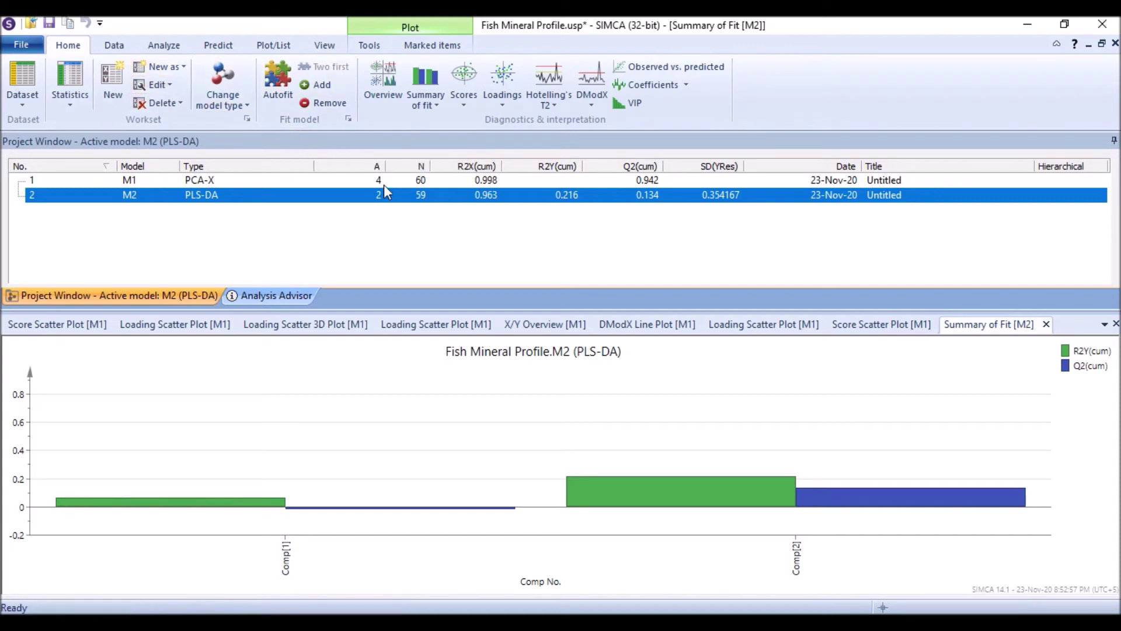
pyautogui.click(392, 80)
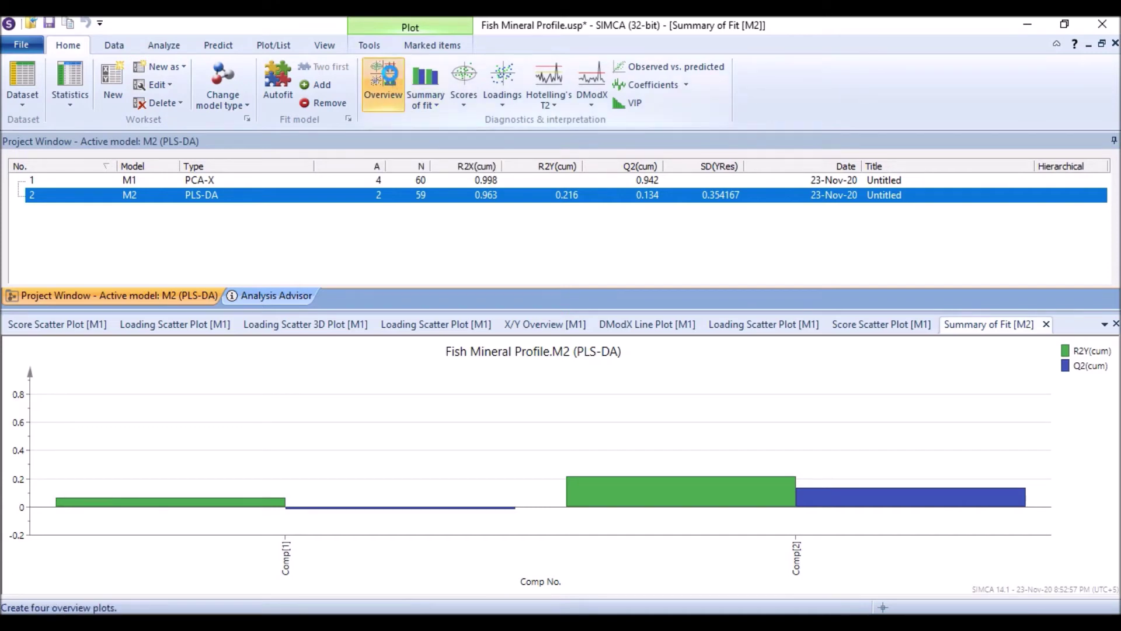
# Step: Create a maximized score scatter plot for M2, coloured by the five classes
pyautogui.click(464, 100)
pyautogui.click(484, 153)
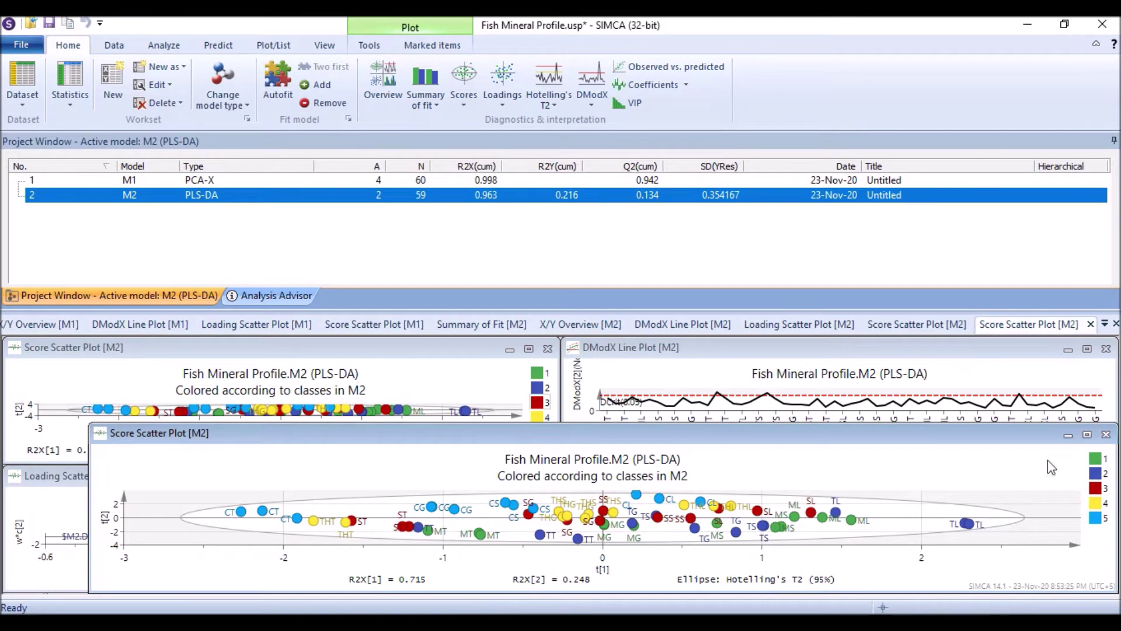
pyautogui.click(1086, 431)
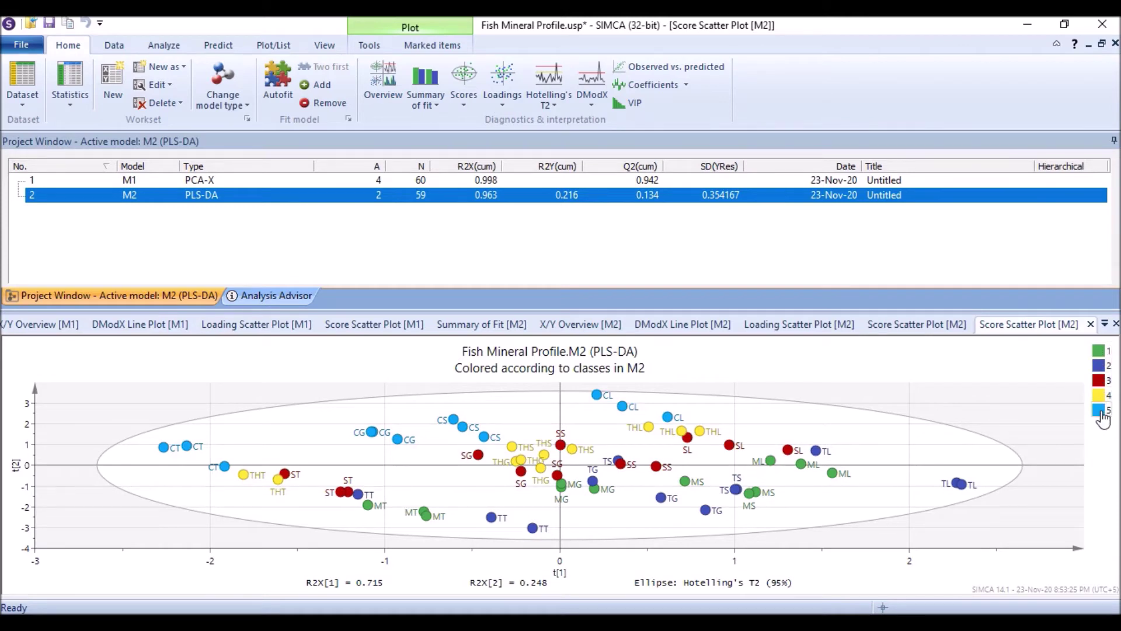
pyautogui.rightClick(881, 370)
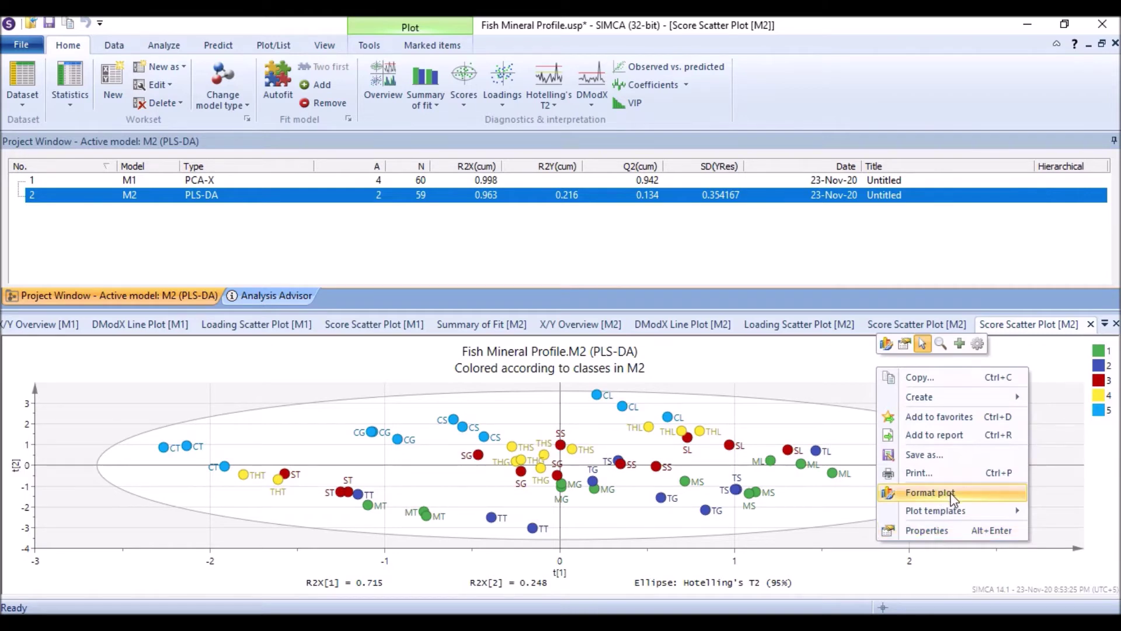
pyautogui.click(943, 531)
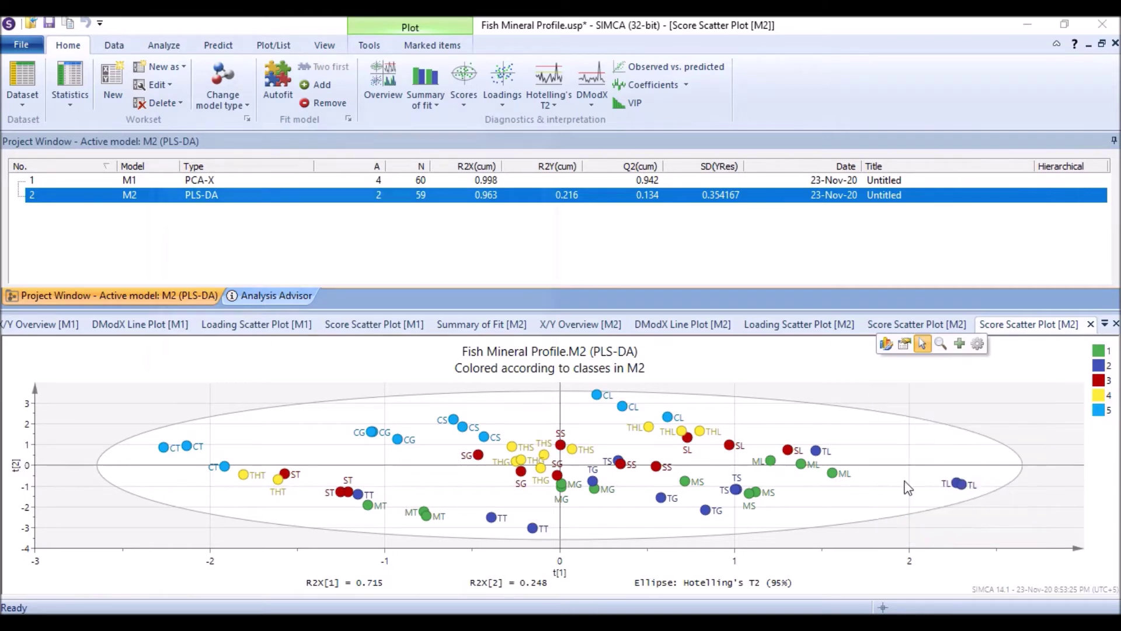
pyautogui.click(547, 41)
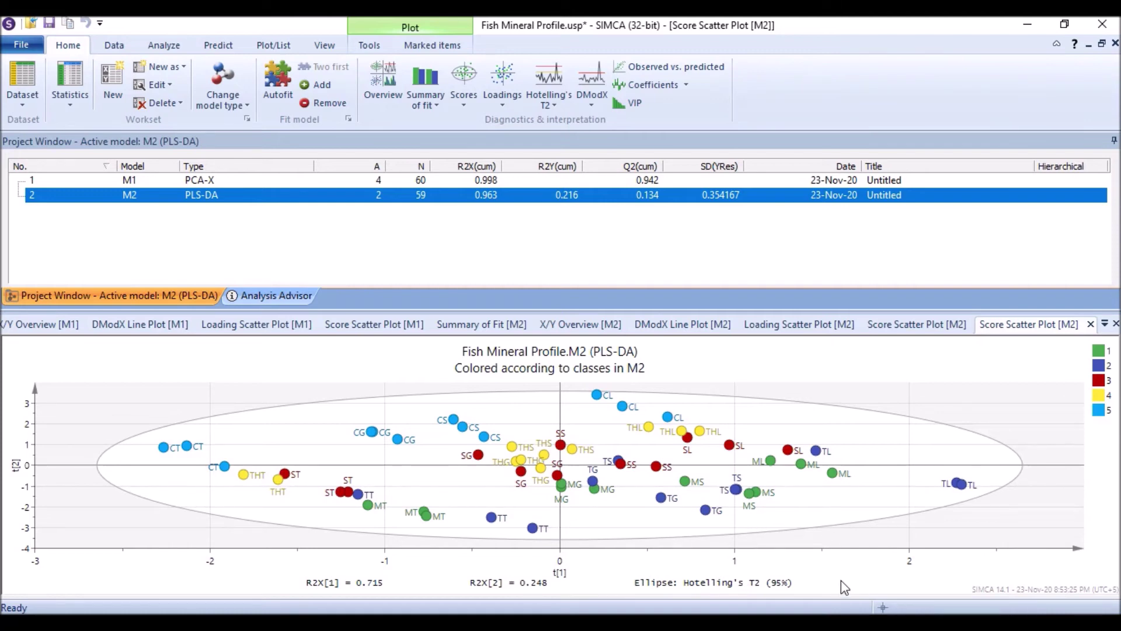
# Step: Lasso-mark groups of observations on the score plot, then clear the marks
pyautogui.moveTo(776, 537)
pyautogui.mouseDown()
pyautogui.moveTo(497, 467)
pyautogui.moveTo(289, 377)
pyautogui.moveTo(116, 354)
pyautogui.mouseUp()
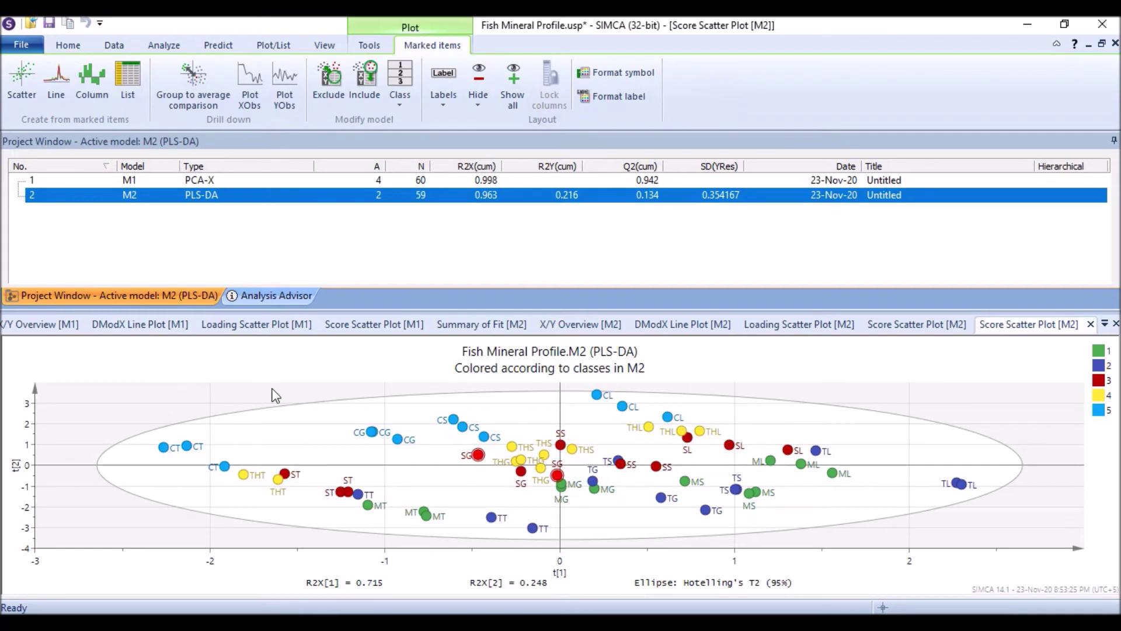
pyautogui.moveTo(189, 386)
pyautogui.mouseDown()
pyautogui.moveTo(407, 456)
pyautogui.moveTo(942, 557)
pyautogui.mouseUp()
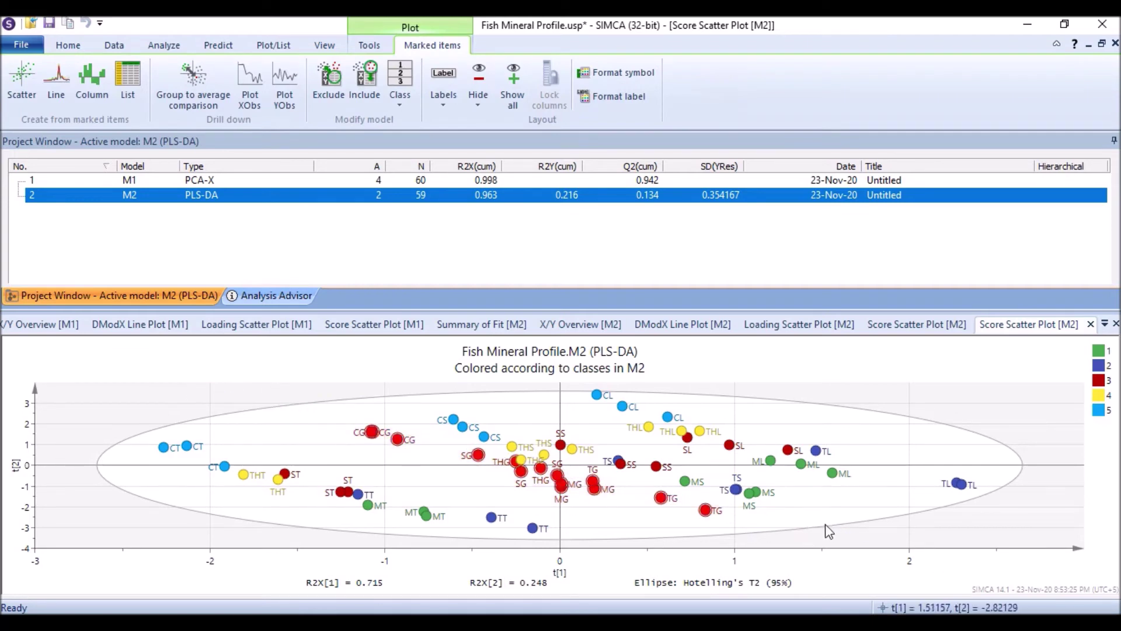
pyautogui.click(866, 529)
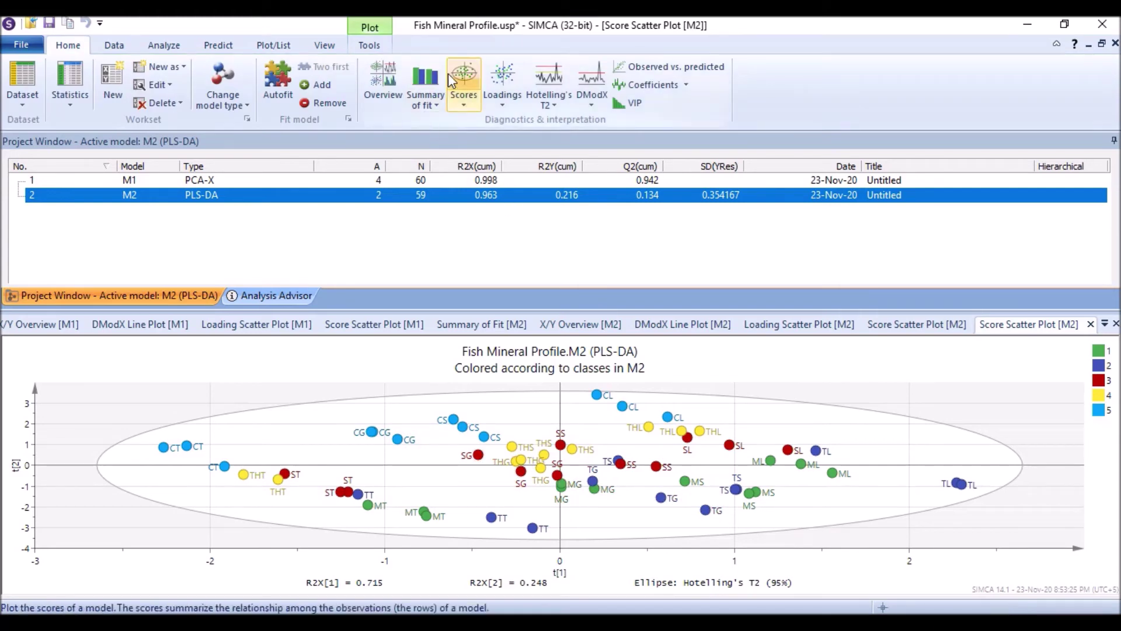
# Step: Create a biplot of M2 overlaying mineral variables like Fe, Mn and Zn with observation scores
pyautogui.click(178, 47)
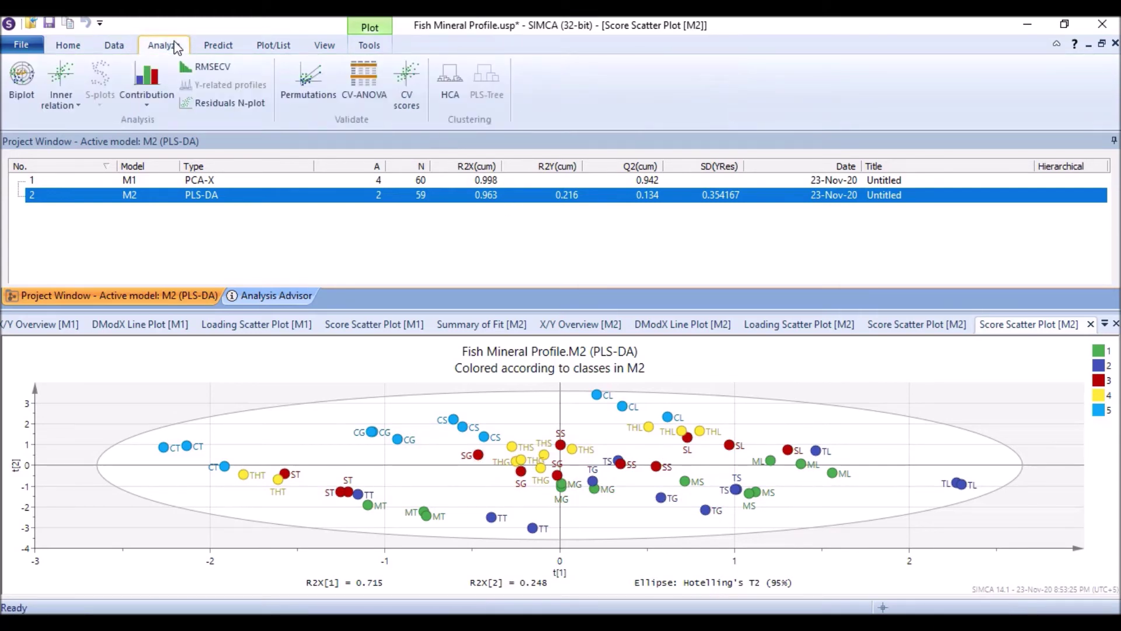
pyautogui.click(16, 77)
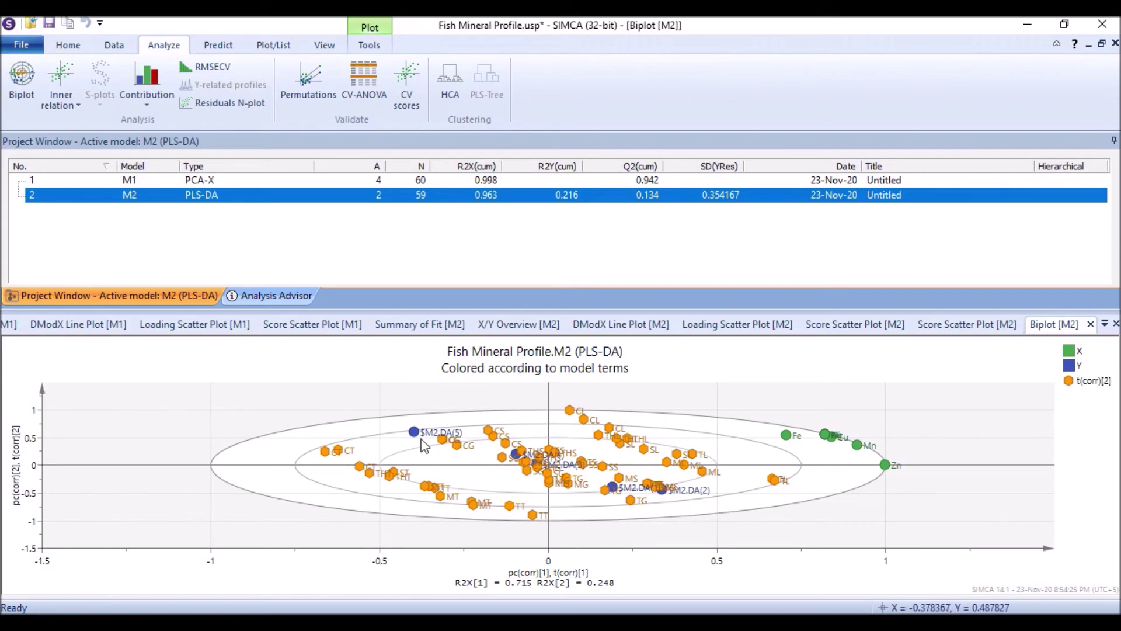
pyautogui.scroll(2, 420, 456)
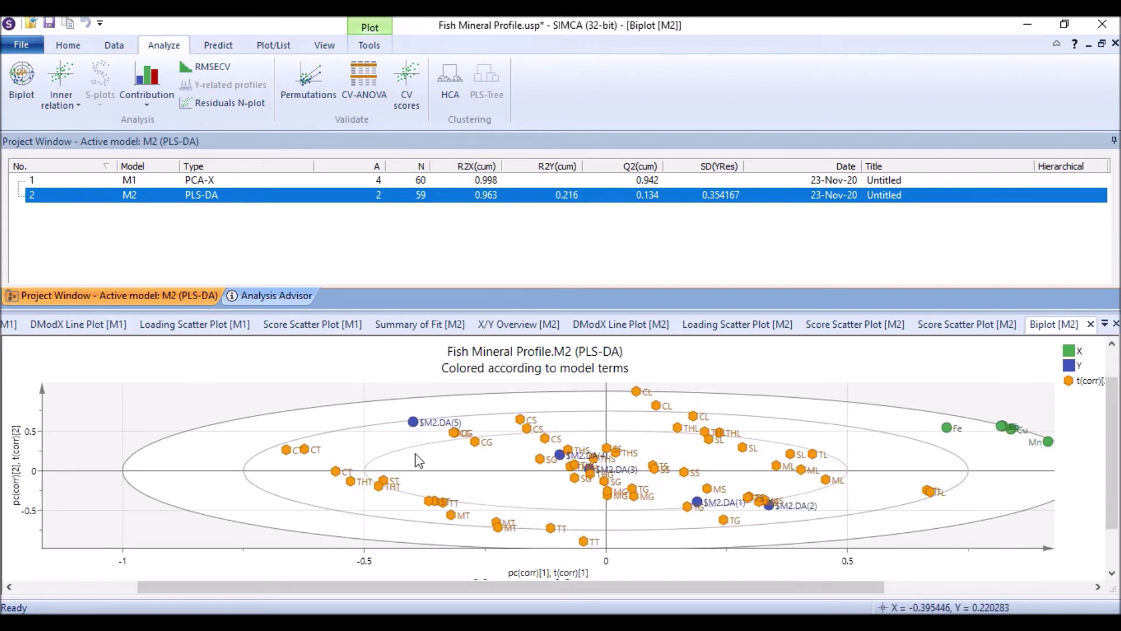
pyautogui.scroll(2, 419, 461)
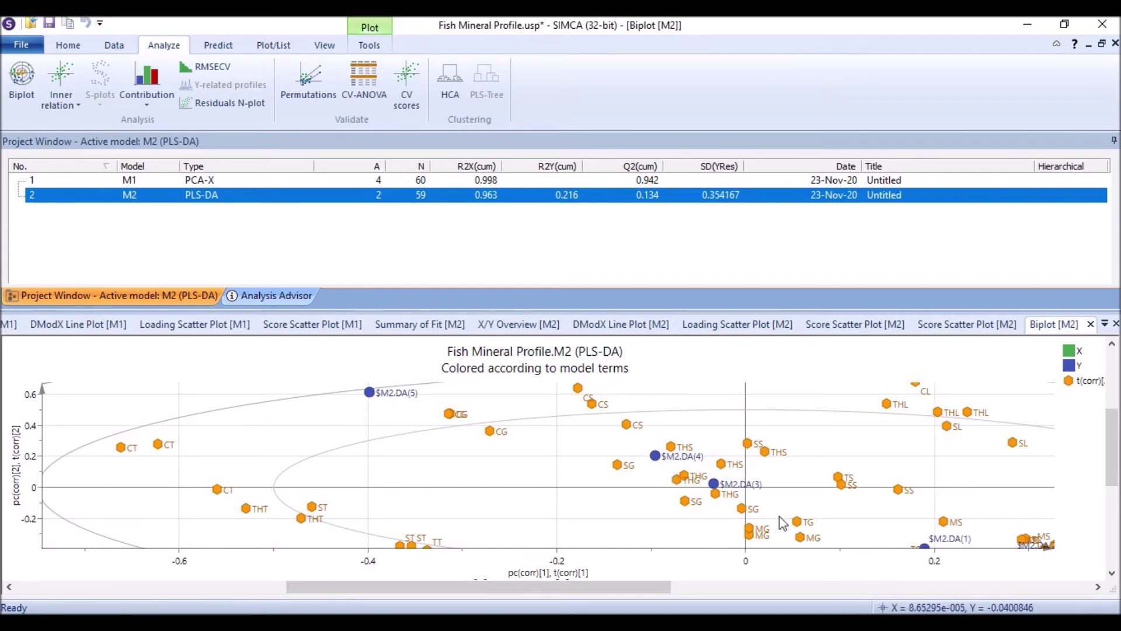
pyautogui.scroll(-2, 782, 521)
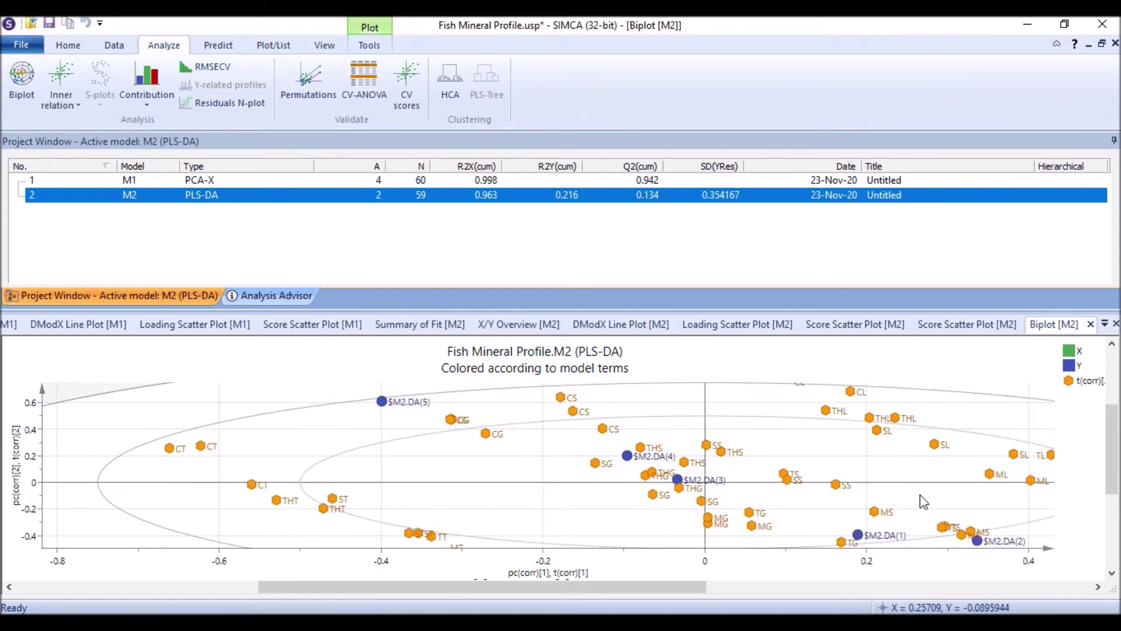
pyautogui.scroll(-1, 929, 505)
pyautogui.scroll(-3, 958, 514)
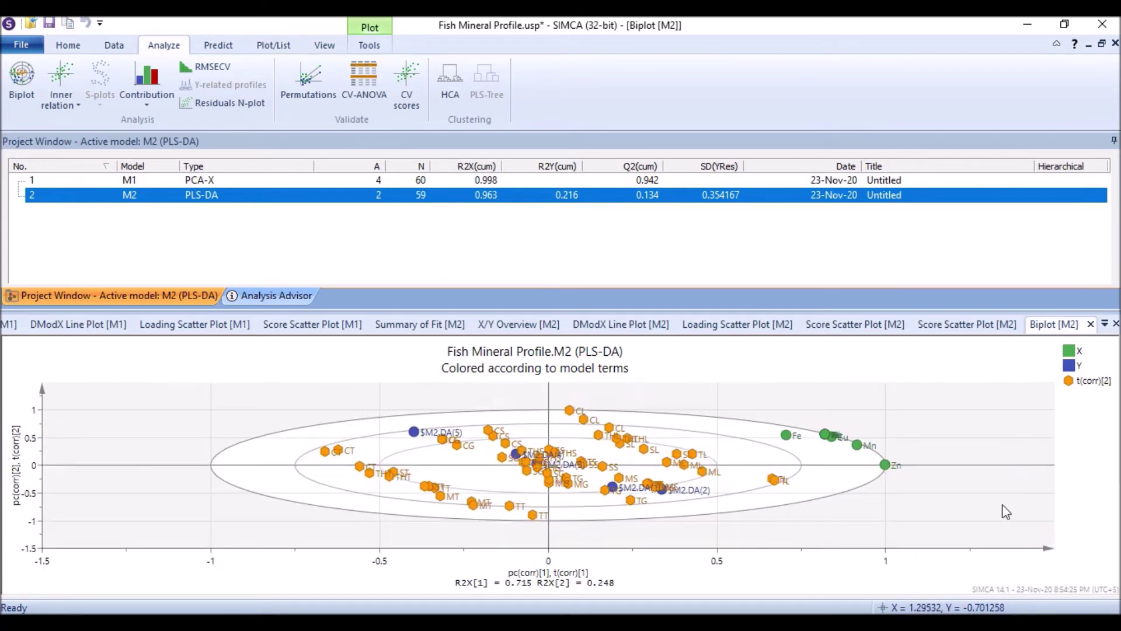
pyautogui.scroll(2, 870, 489)
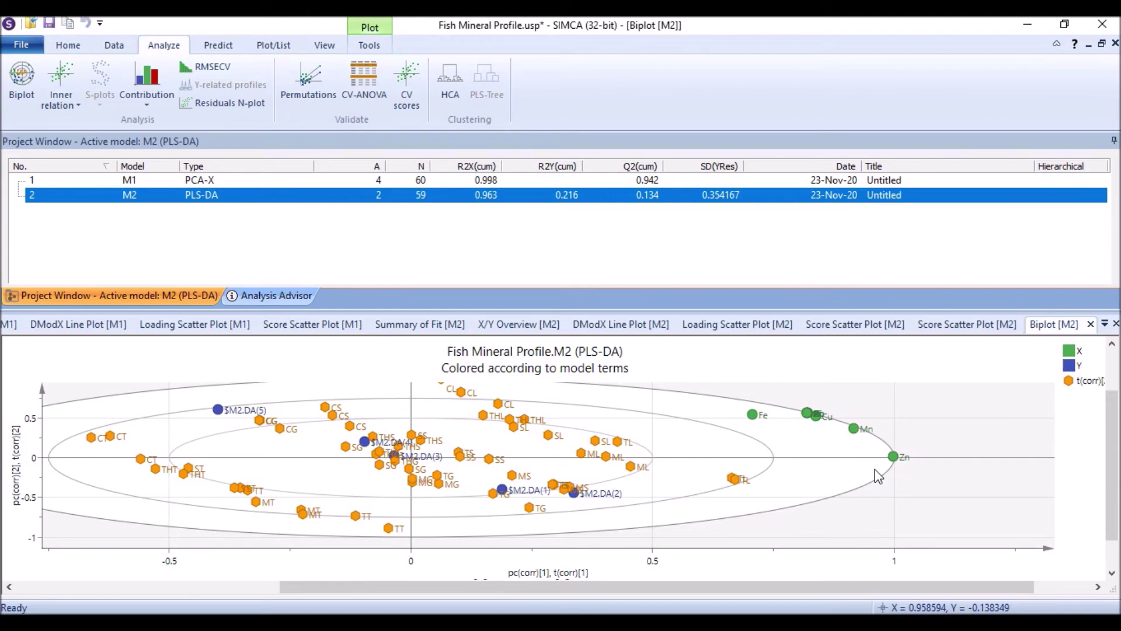
# Step: Zoom the biplot back out to full view and list the models whose workset can be edited
pyautogui.moveTo(873, 467); pyautogui.dragTo(682, 397)
pyautogui.moveTo(846, 479); pyautogui.dragTo(639, 391)
pyautogui.scroll(-1, 743, 571)
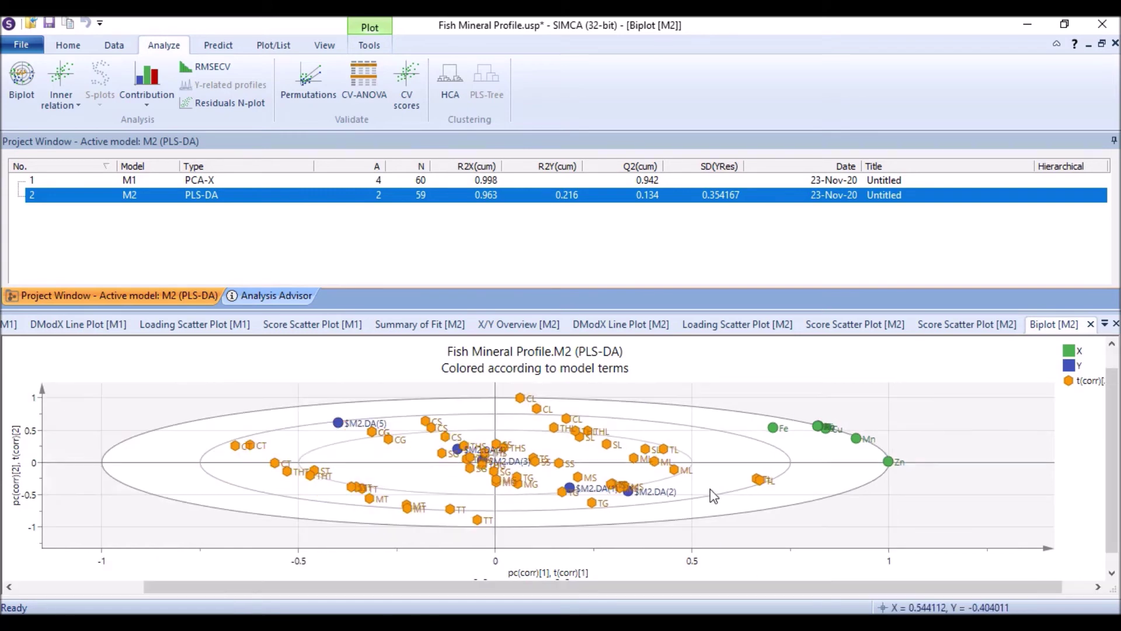
pyautogui.scroll(-1, 839, 447)
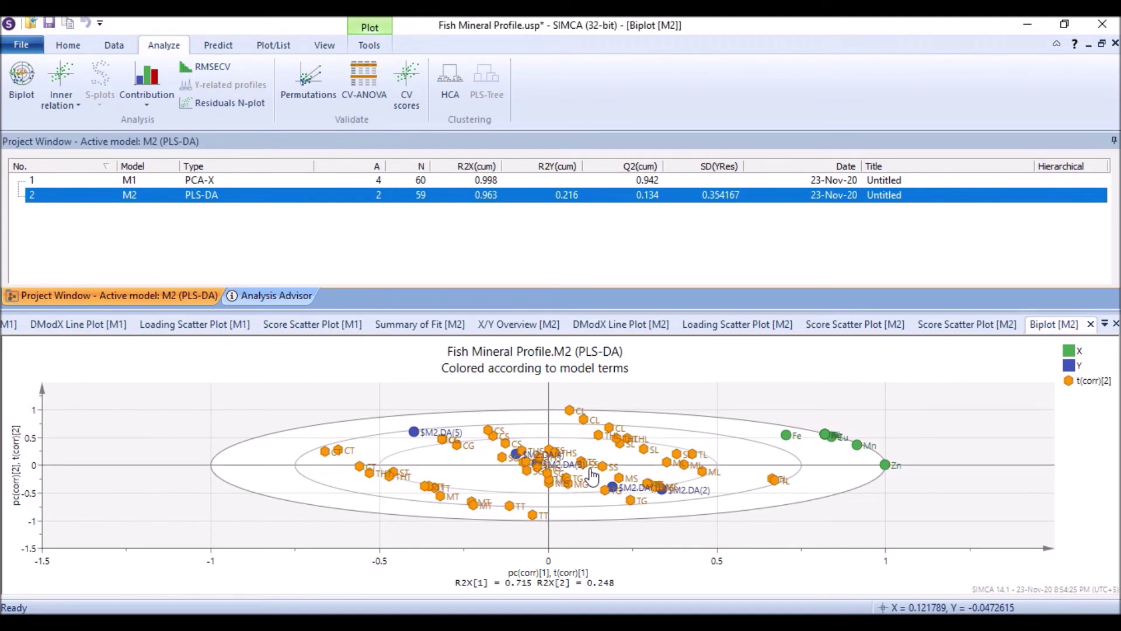
pyautogui.click(63, 49)
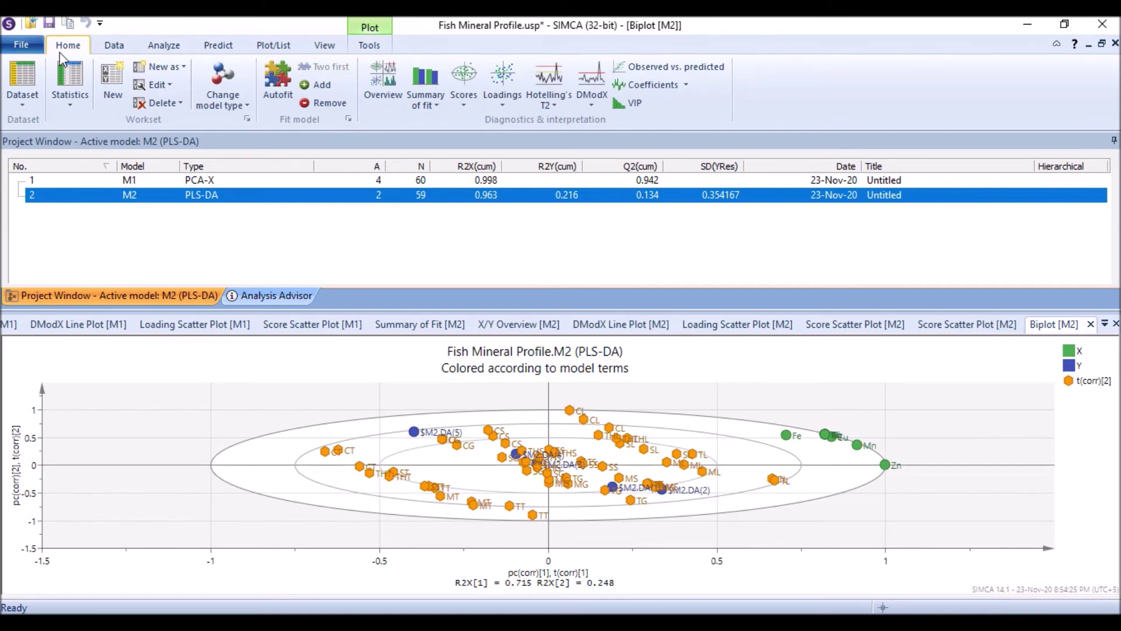
pyautogui.click(170, 84)
pyautogui.click(183, 144)
pyautogui.click(875, 168)
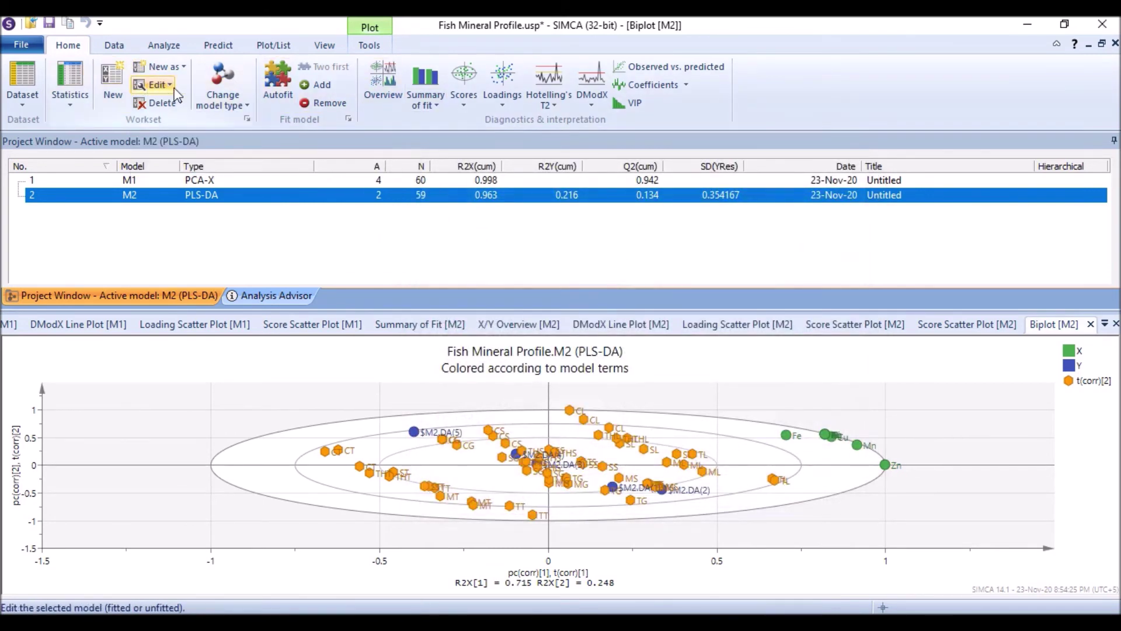
pyautogui.click(157, 84)
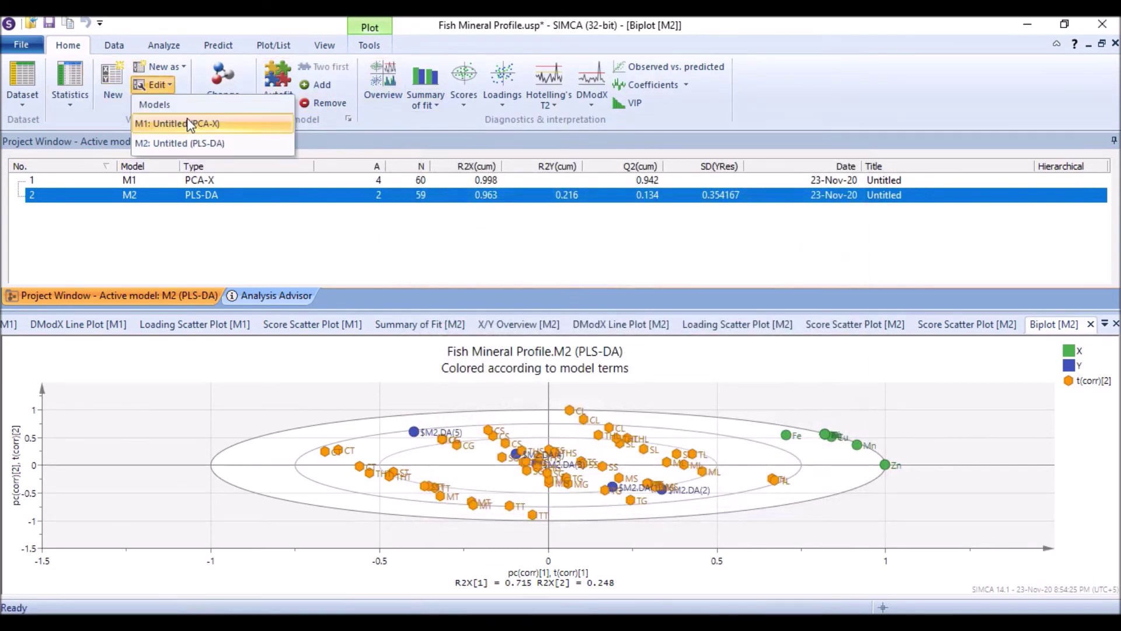
pyautogui.click(206, 144)
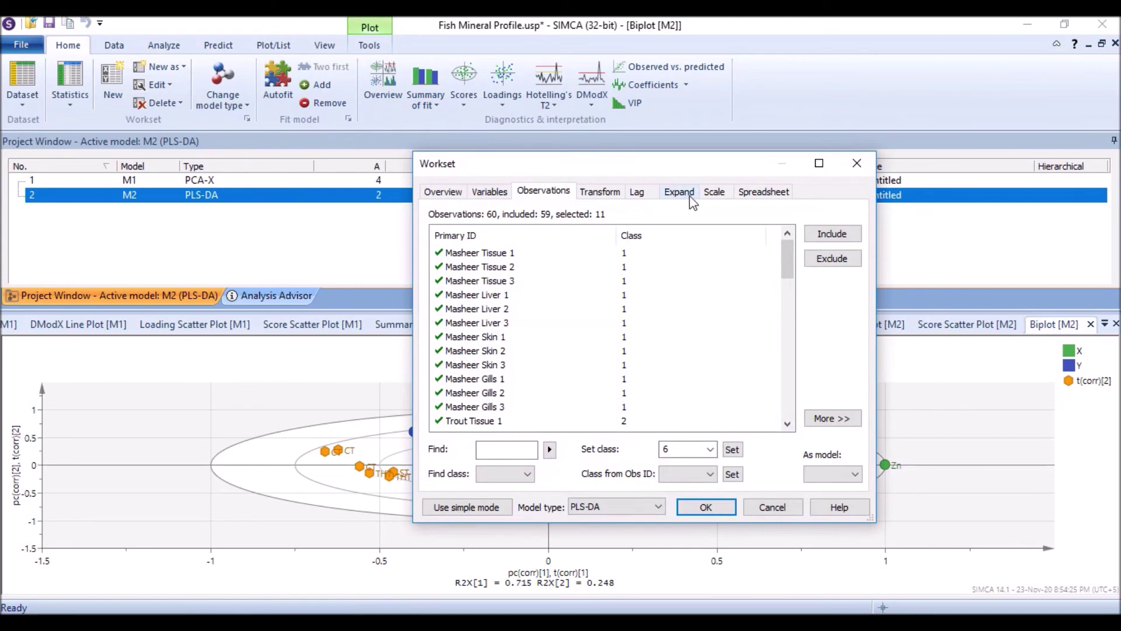
pyautogui.click(715, 192)
pyautogui.click(473, 253)
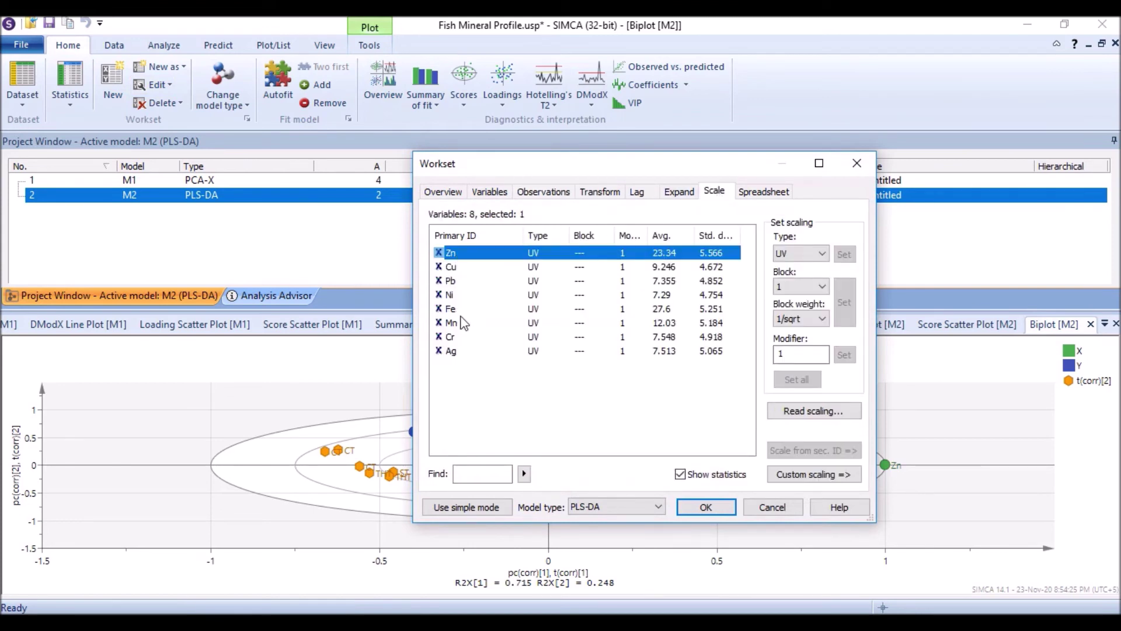
pyautogui.keyDown('shift'); pyautogui.click(463, 322); pyautogui.keyUp('shift')
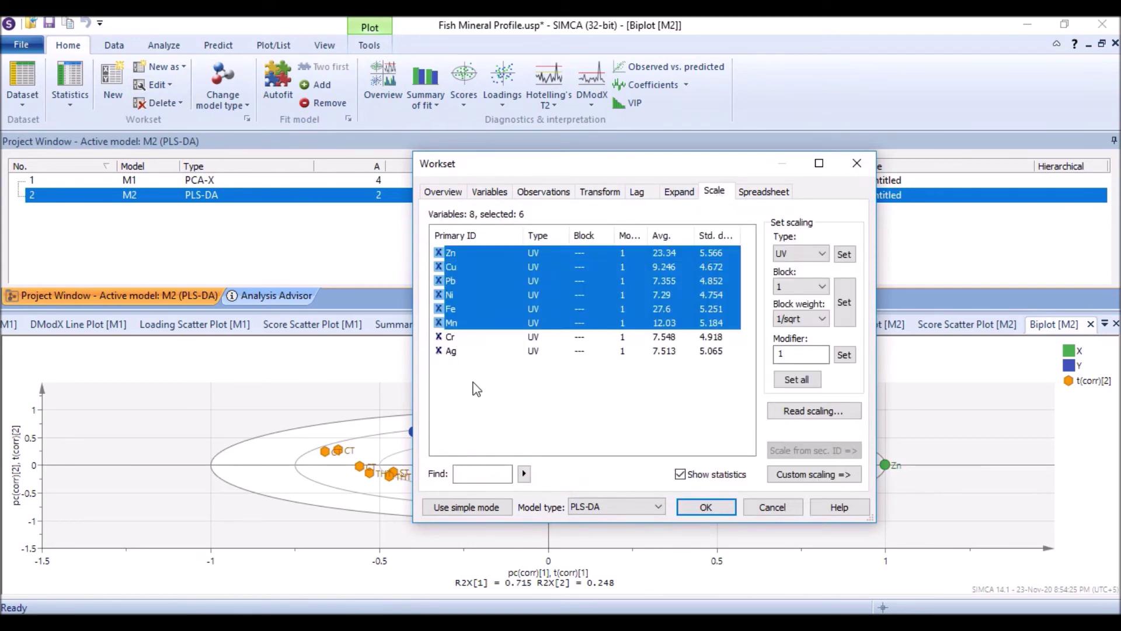
pyautogui.keyDown('shift'); pyautogui.click(476, 351); pyautogui.keyUp('shift')
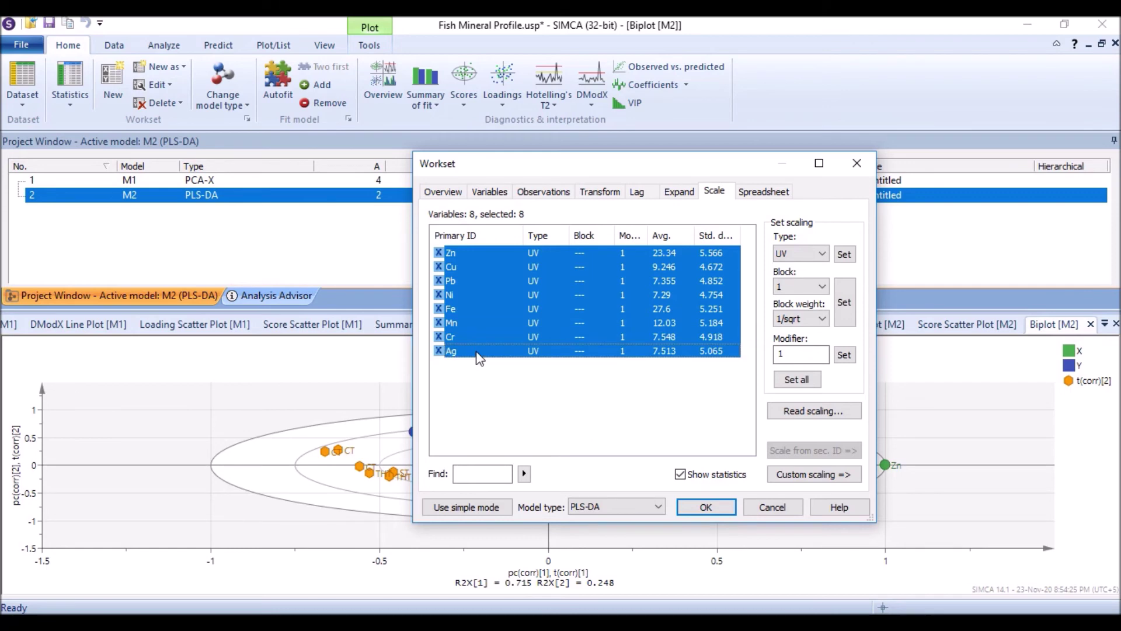
pyautogui.click(822, 253)
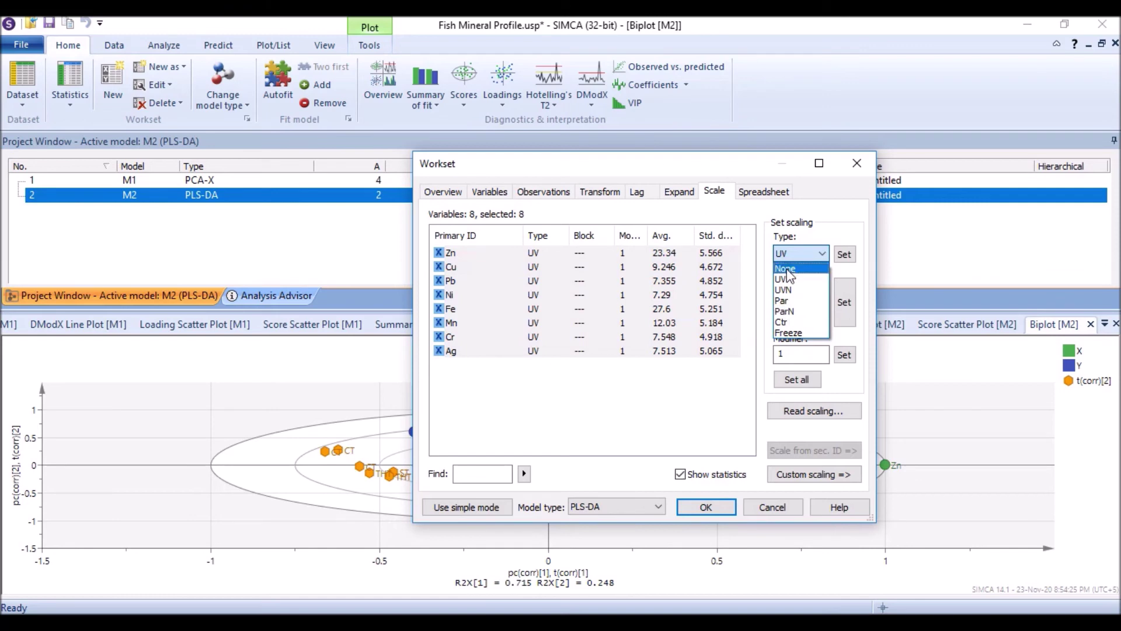
pyautogui.click(847, 223)
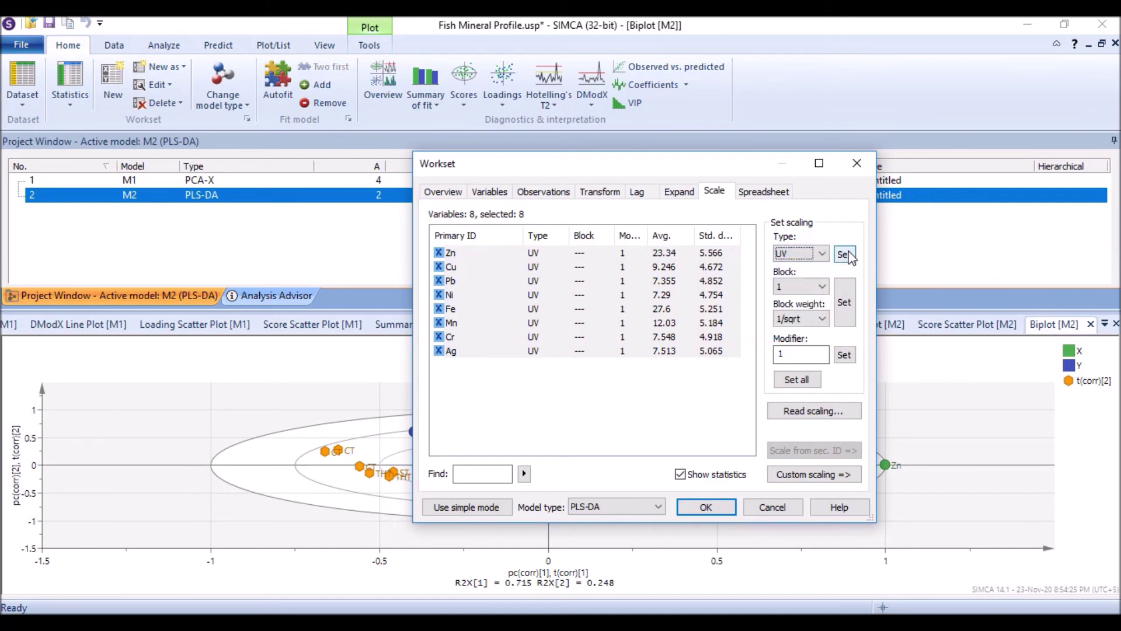
pyautogui.click(448, 255)
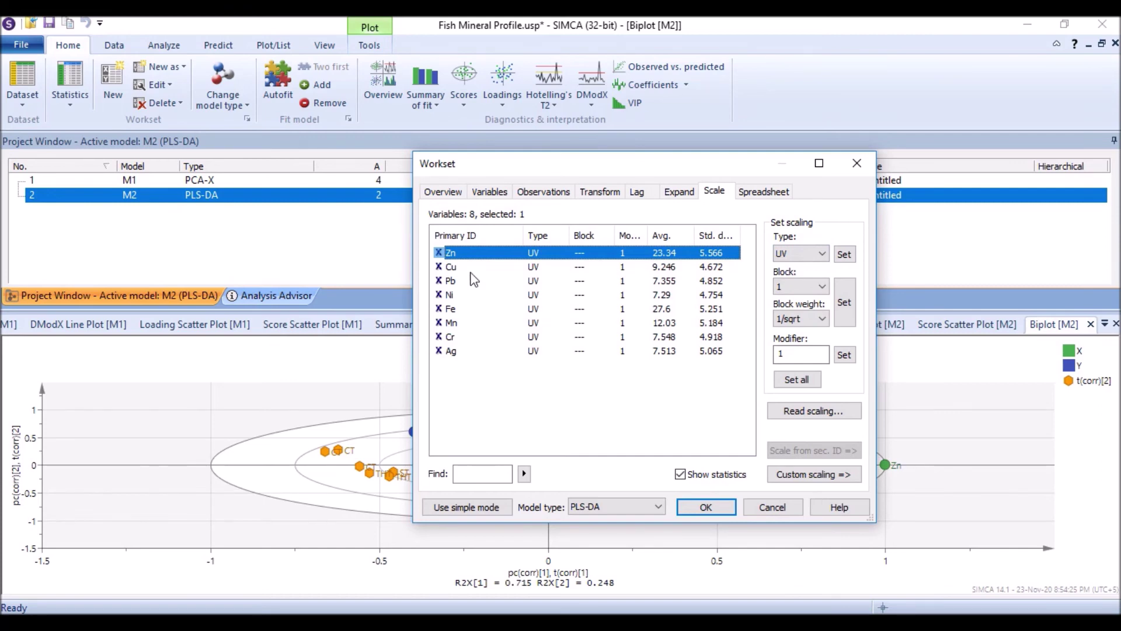
pyautogui.moveTo(473, 279); pyautogui.dragTo(480, 325)
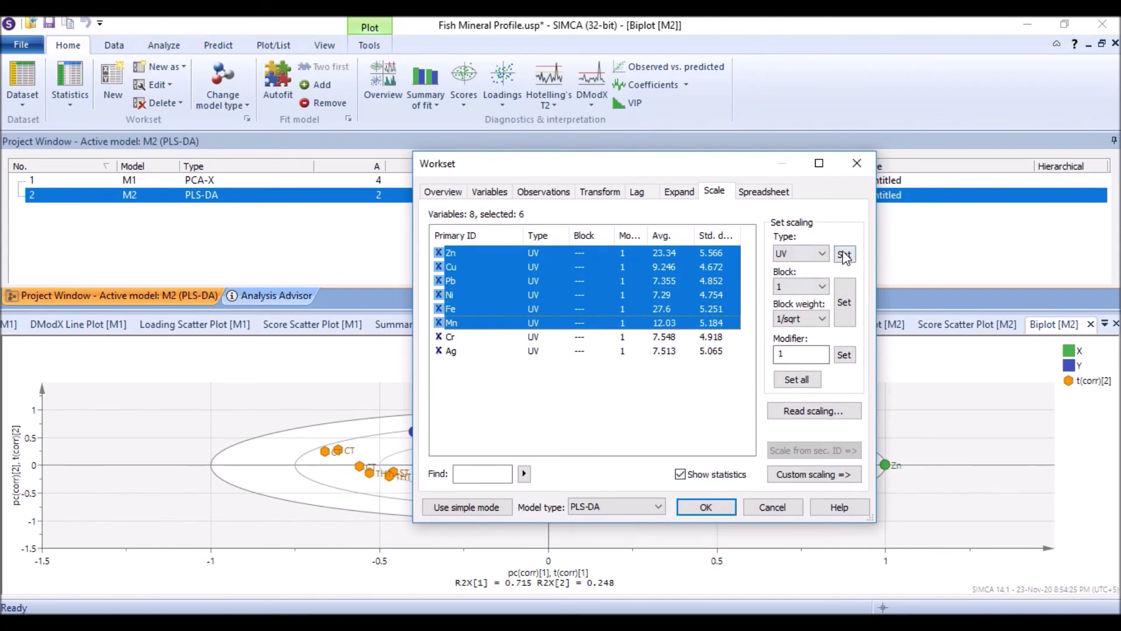
pyautogui.click(822, 255)
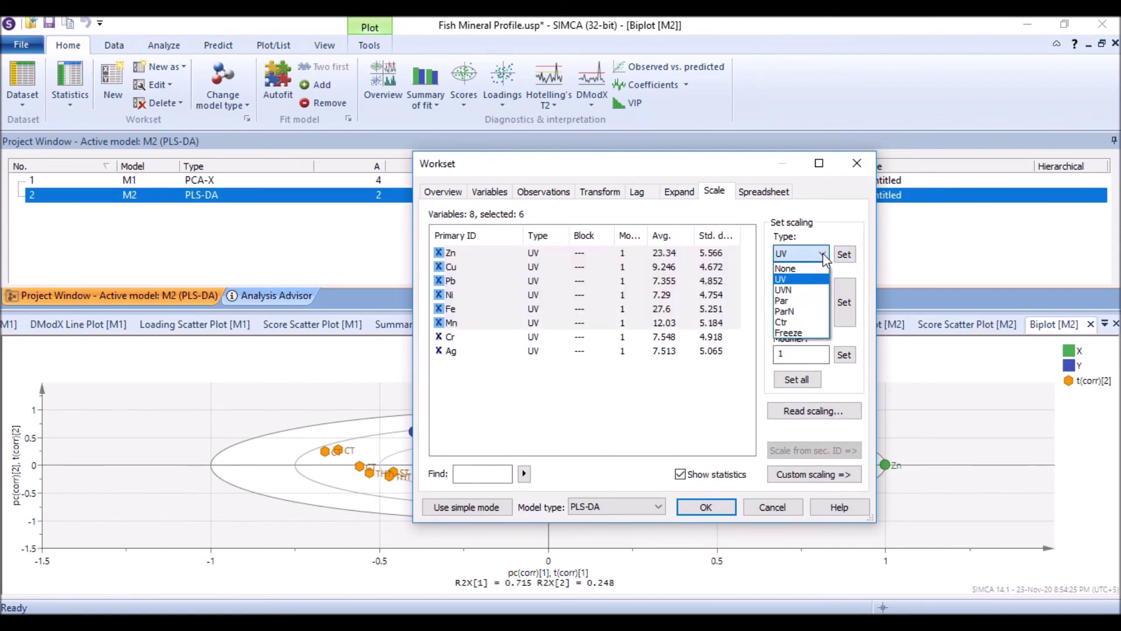
pyautogui.click(510, 403)
pyautogui.click(469, 338)
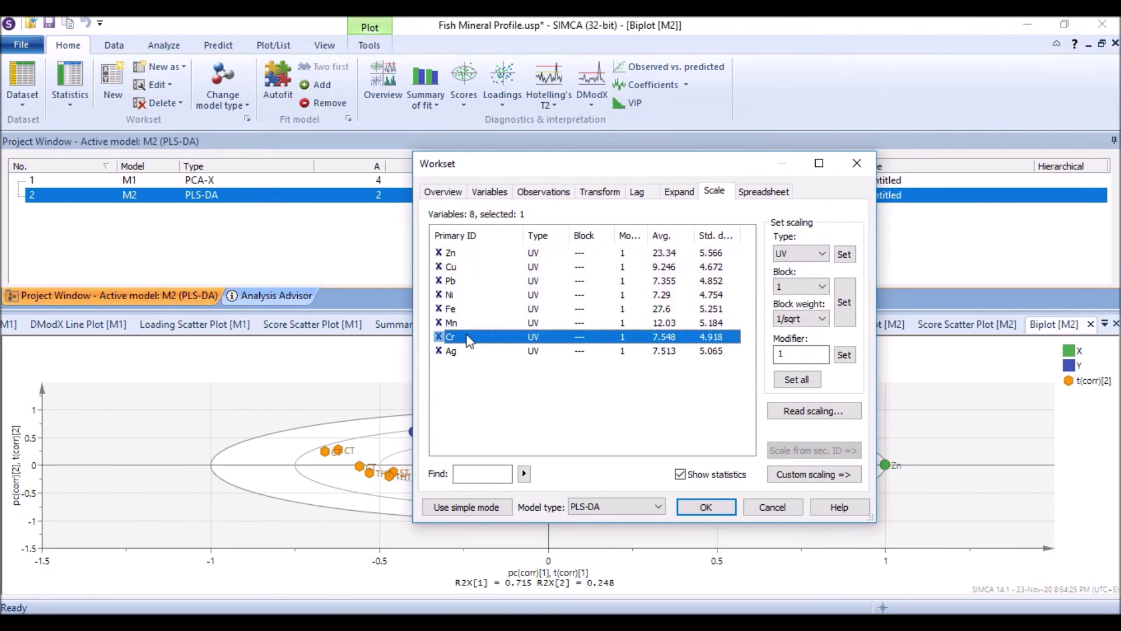
pyautogui.click(467, 351)
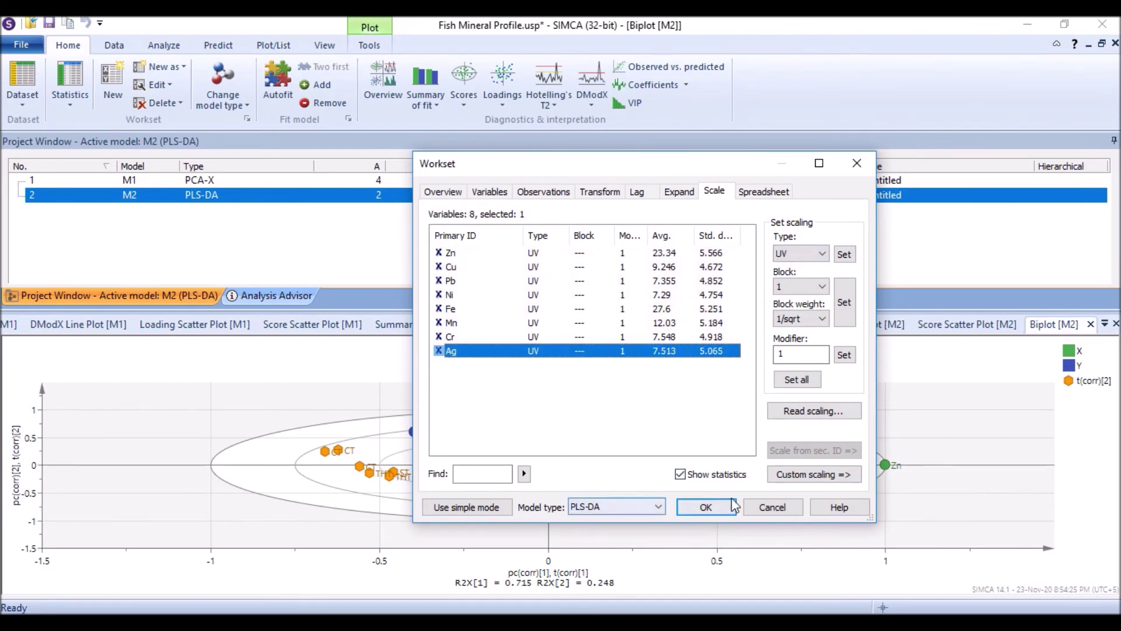
pyautogui.click(718, 513)
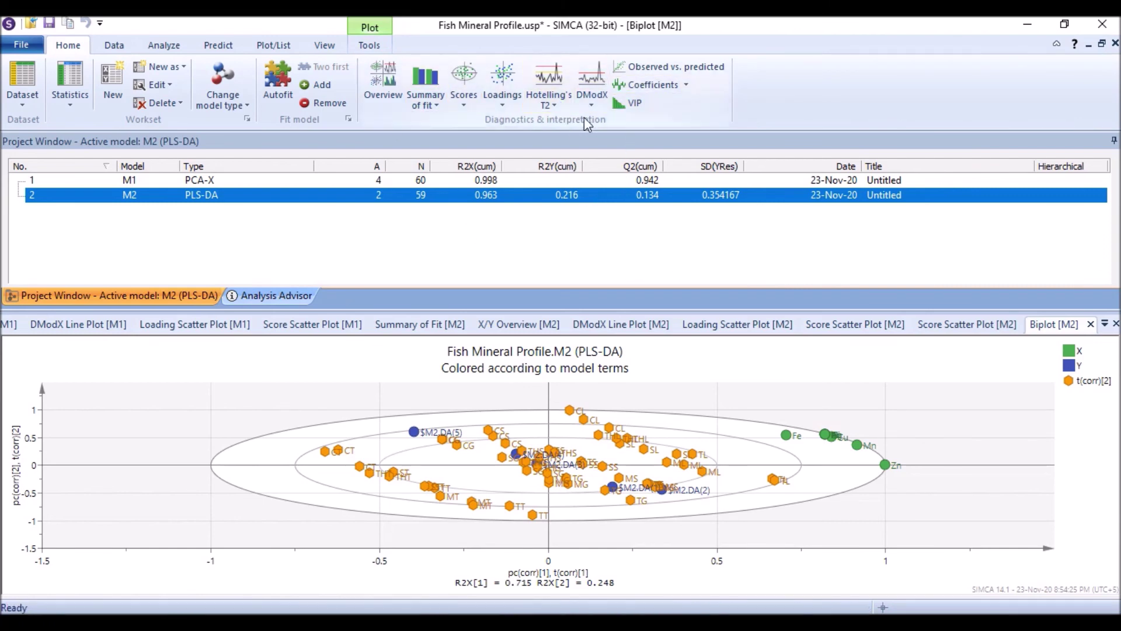
pyautogui.click(114, 47)
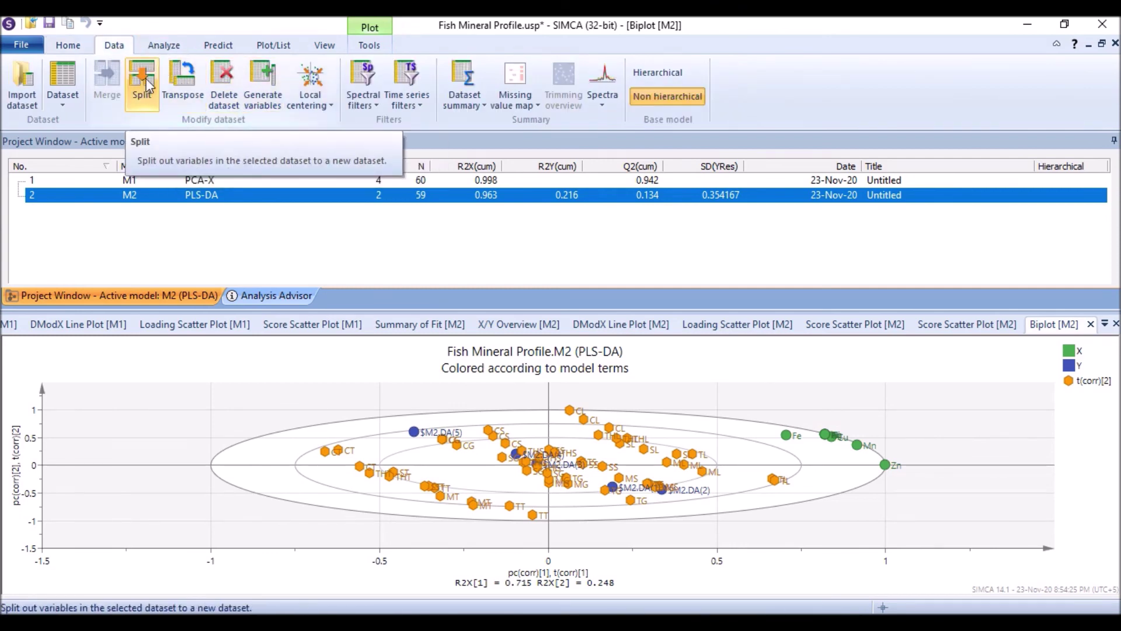
# Step: Plot ROC curves for M2's classes, showing AUC from 0.54 for class 3 to 1 for class 5
pyautogui.click(164, 47)
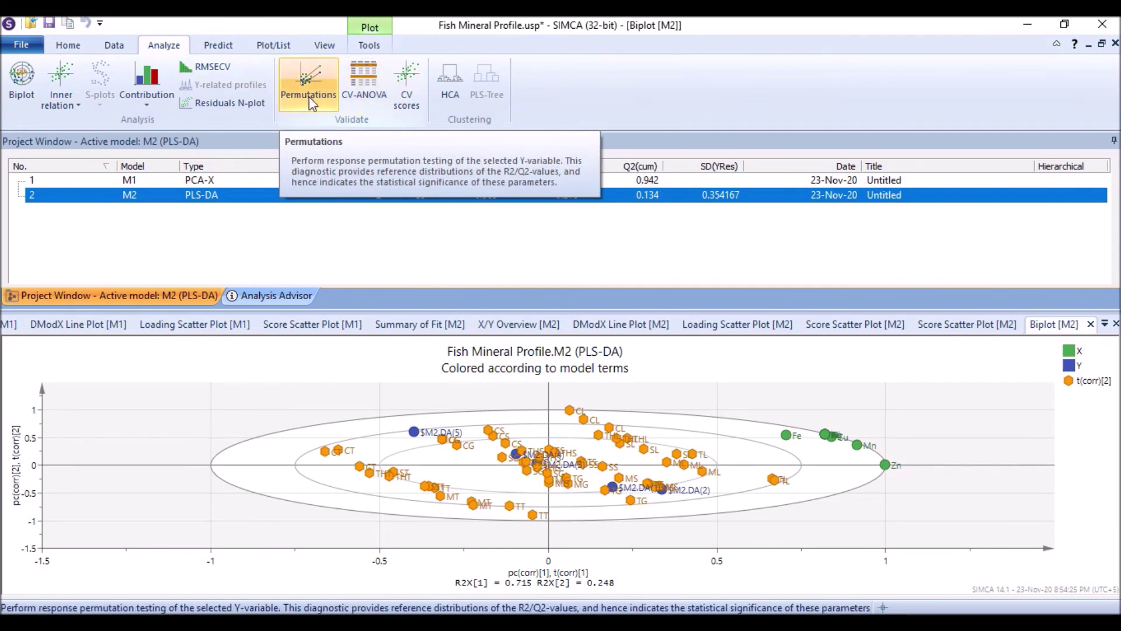
pyautogui.click(218, 45)
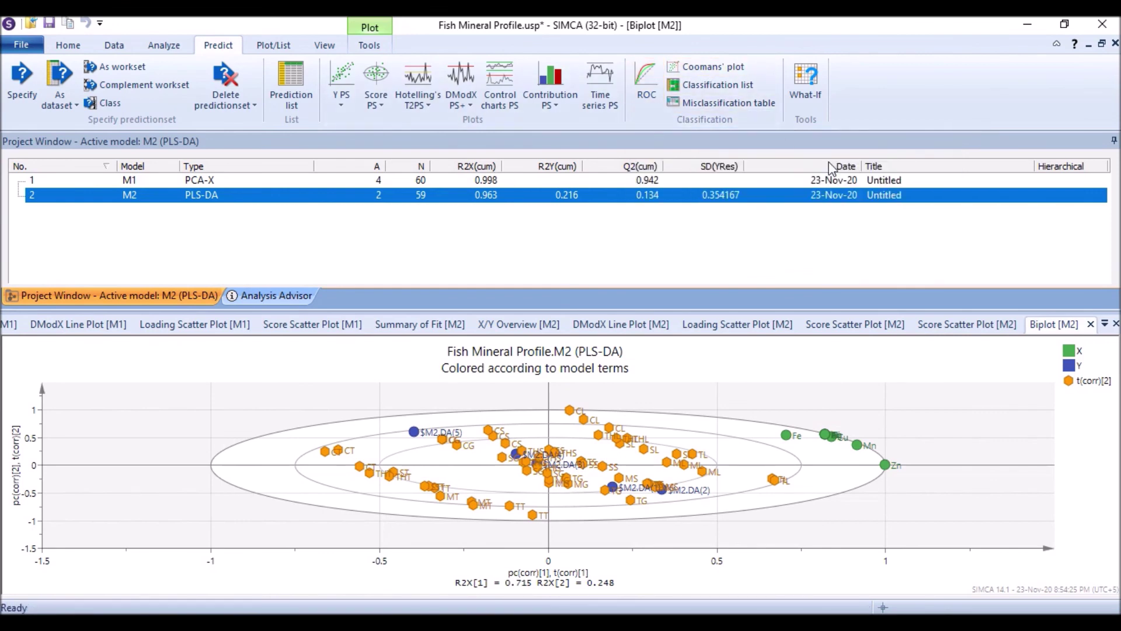
pyautogui.click(644, 89)
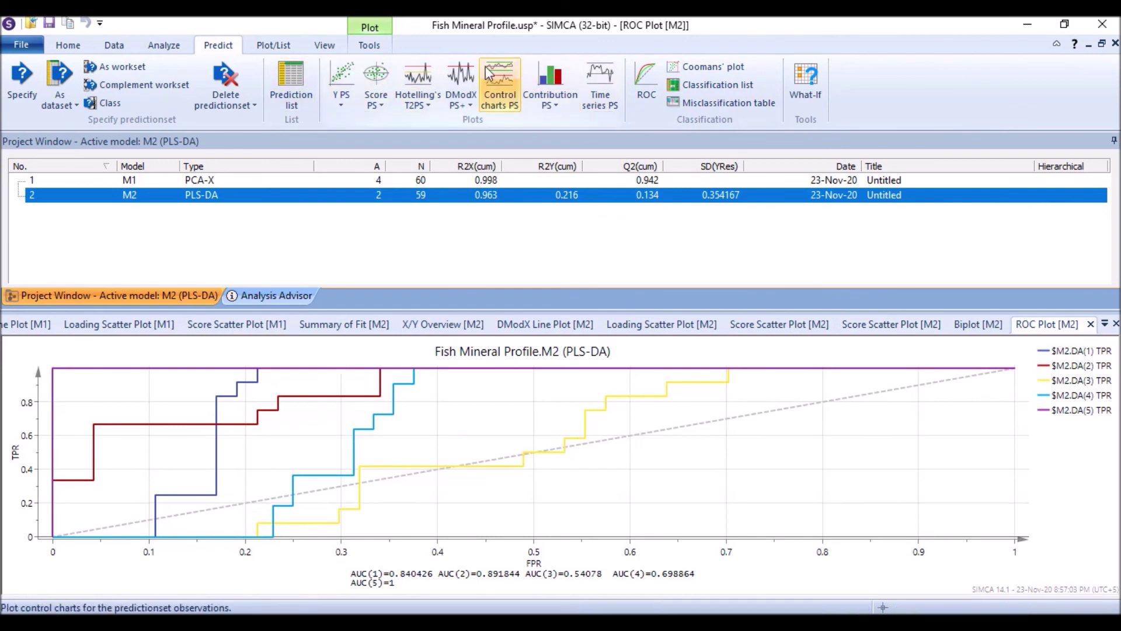
# Step: Create a Scatter 3D plot of M2 scores t[1], t[2] against Num, coloured by class
pyautogui.click(286, 52)
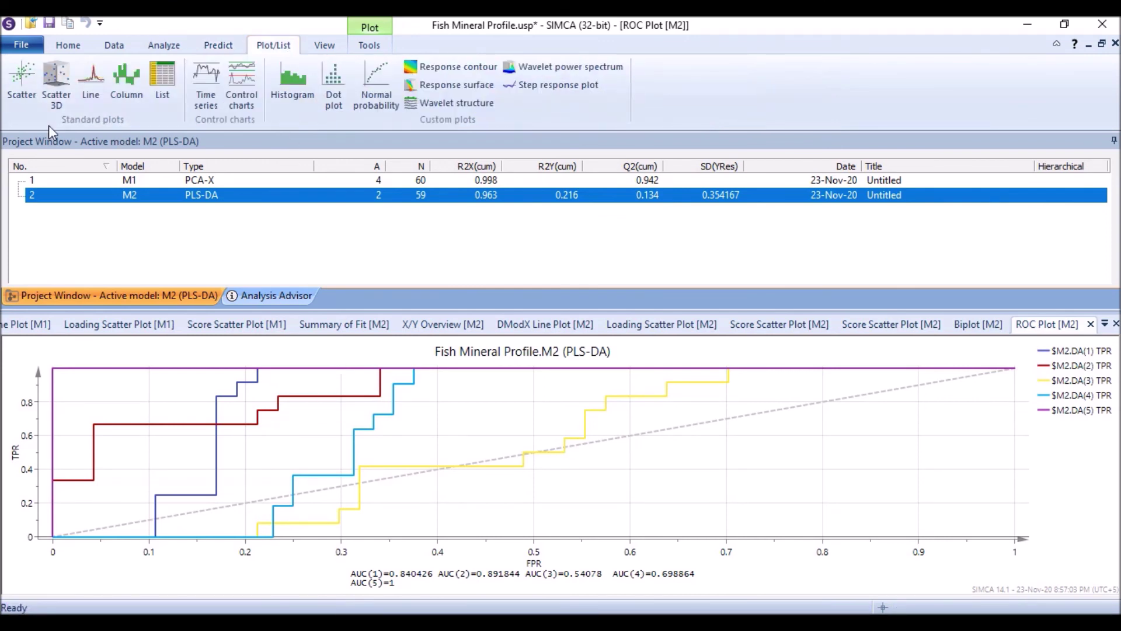
pyautogui.click(56, 82)
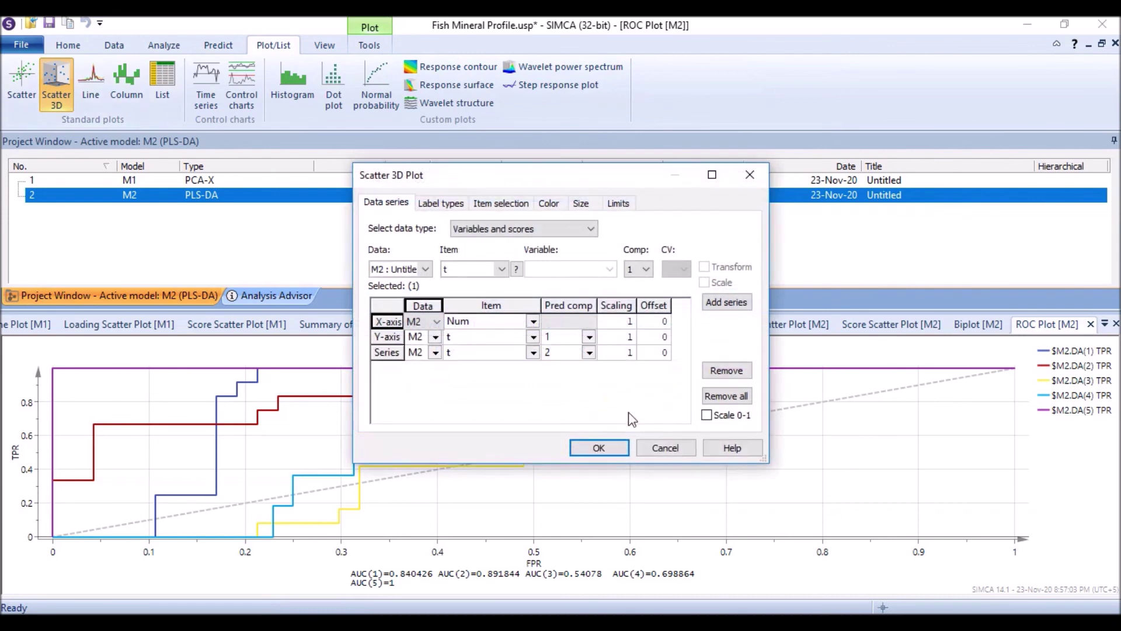
pyautogui.click(597, 444)
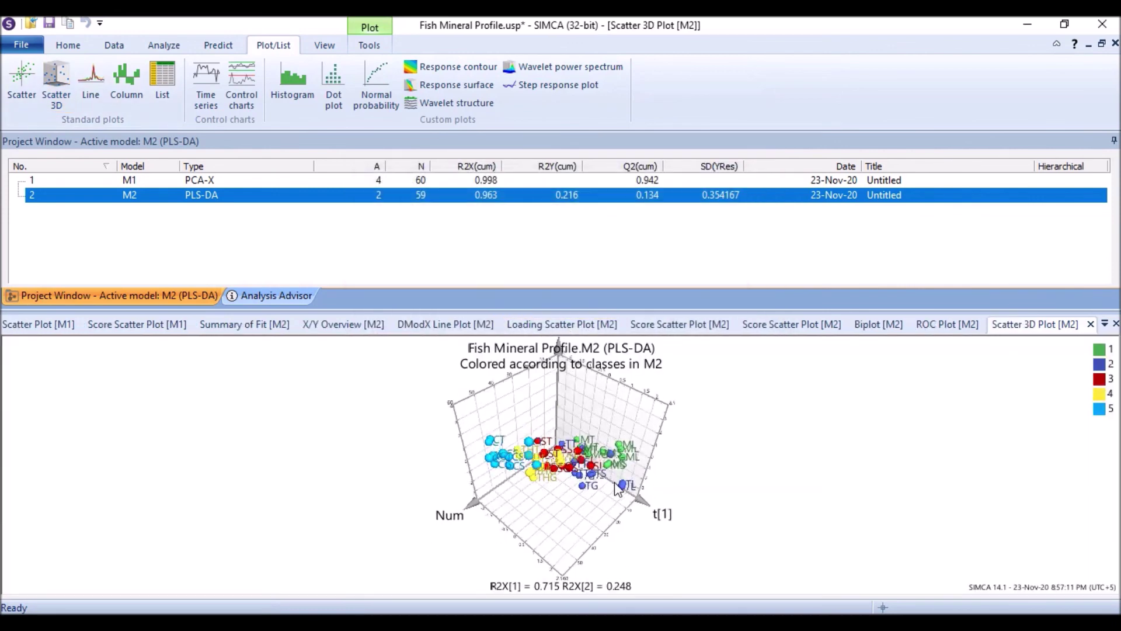